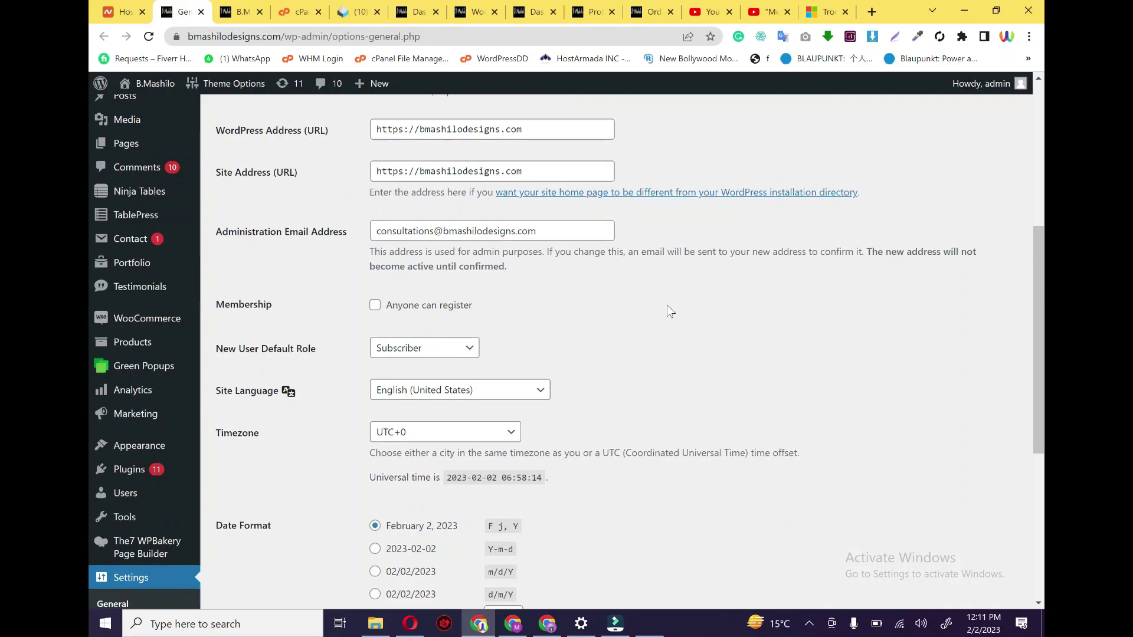
- Highlight the Administration Email Address value in General Settings
{"action": "scroll", "coordinate": [667, 305], "scroll_direction": "up", "scroll_amount": 5}
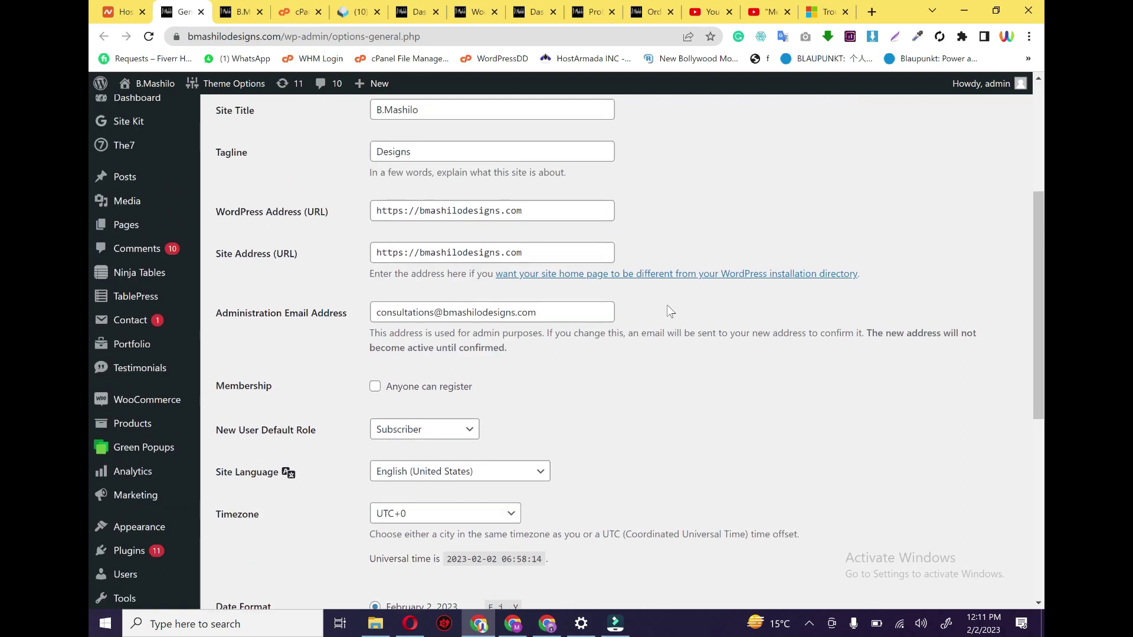
{"action": "scroll", "coordinate": [670, 311], "scroll_direction": "down", "scroll_amount": 6}
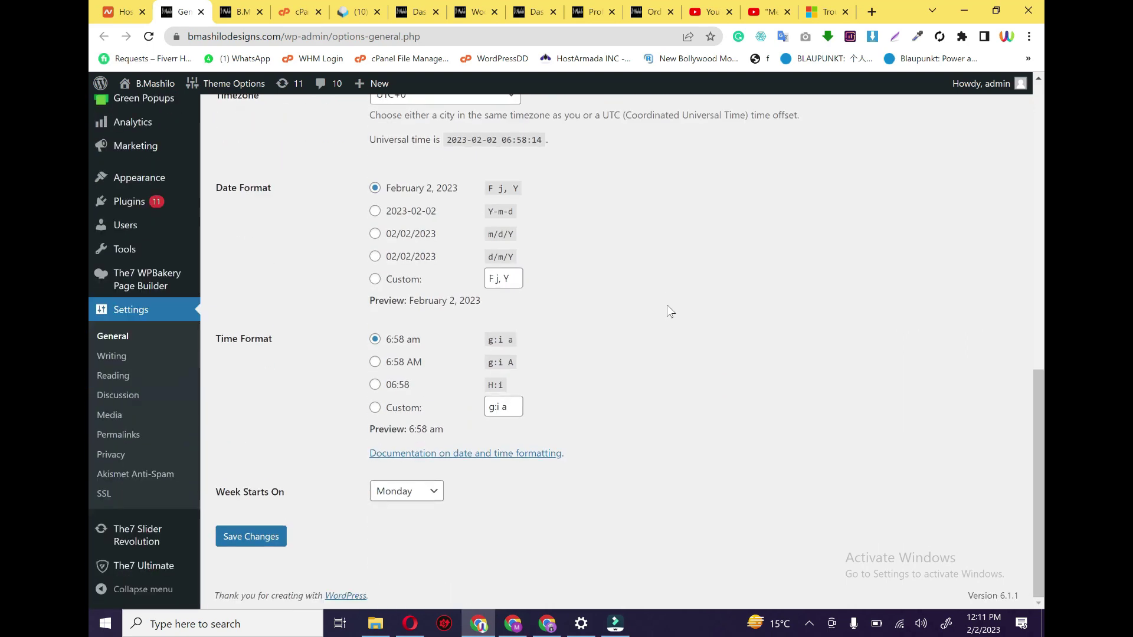
{"action": "scroll", "coordinate": [670, 311], "scroll_direction": "up", "scroll_amount": 4}
{"action": "scroll", "coordinate": [670, 312], "scroll_direction": "up", "scroll_amount": 4}
{"action": "scroll", "coordinate": [758, 329], "scroll_direction": "down", "scroll_amount": 7}
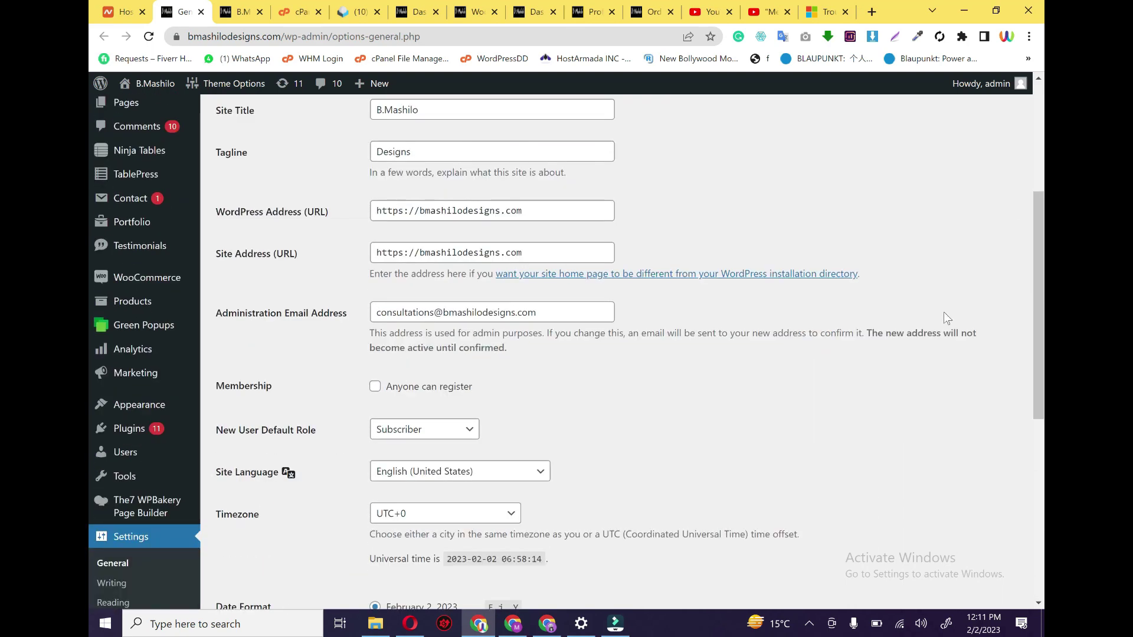
{"action": "scroll", "coordinate": [589, 313], "scroll_direction": "up", "scroll_amount": 4}
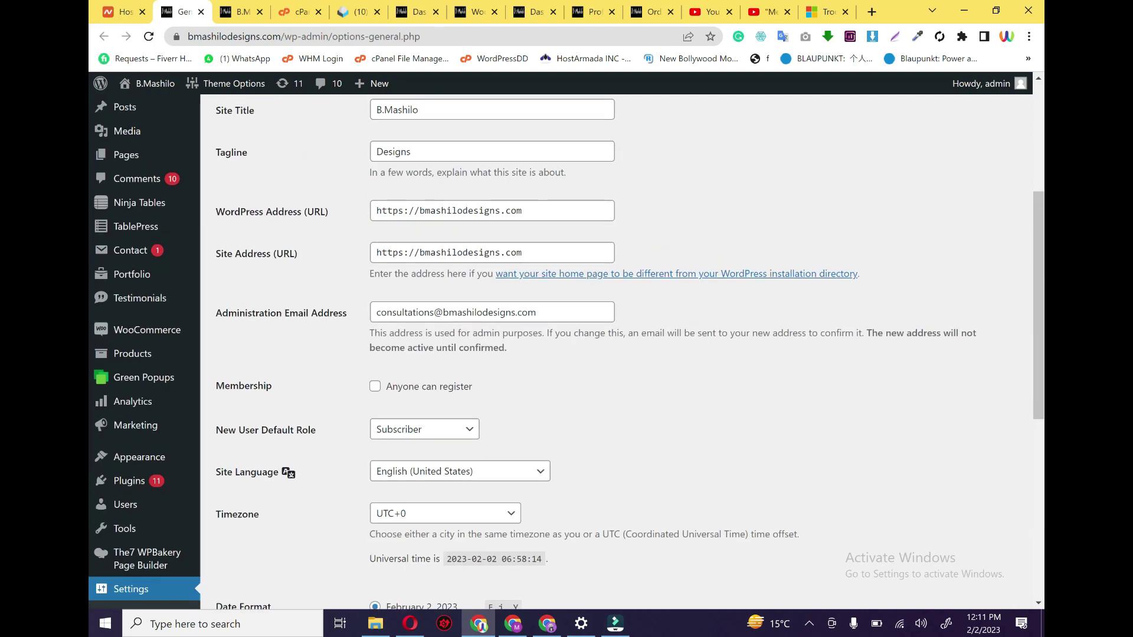
{"action": "scroll", "coordinate": [589, 313], "scroll_direction": "down", "scroll_amount": 3}
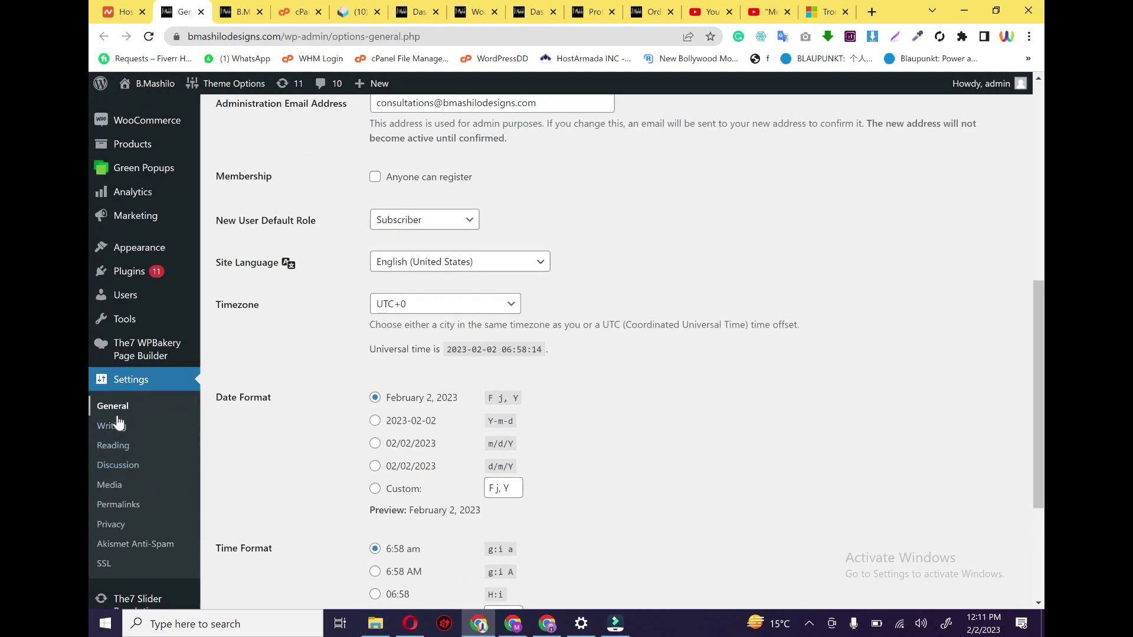
{"action": "scroll", "coordinate": [117, 418], "scroll_direction": "up", "scroll_amount": 2}
{"action": "scroll", "coordinate": [116, 418], "scroll_direction": "up", "scroll_amount": 3}
- Select the entire administration email address with Ctrl+A
{"action": "scroll", "coordinate": [117, 418], "scroll_direction": "down", "scroll_amount": 2}
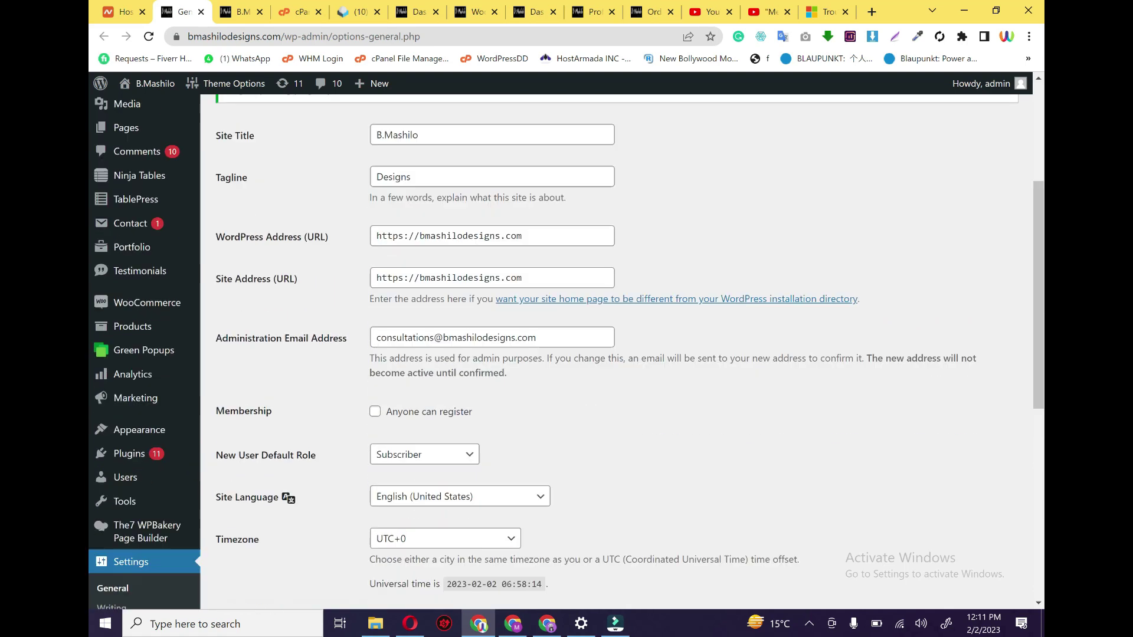
{"action": "double_click", "coordinate": [490, 312]}
{"action": "left_click_drag", "start_coordinate": [537, 312], "coordinate": [376, 312]}
{"action": "scroll", "coordinate": [773, 372], "scroll_direction": "down", "scroll_amount": 4}
{"action": "scroll", "coordinate": [773, 372], "scroll_direction": "up", "scroll_amount": 4}
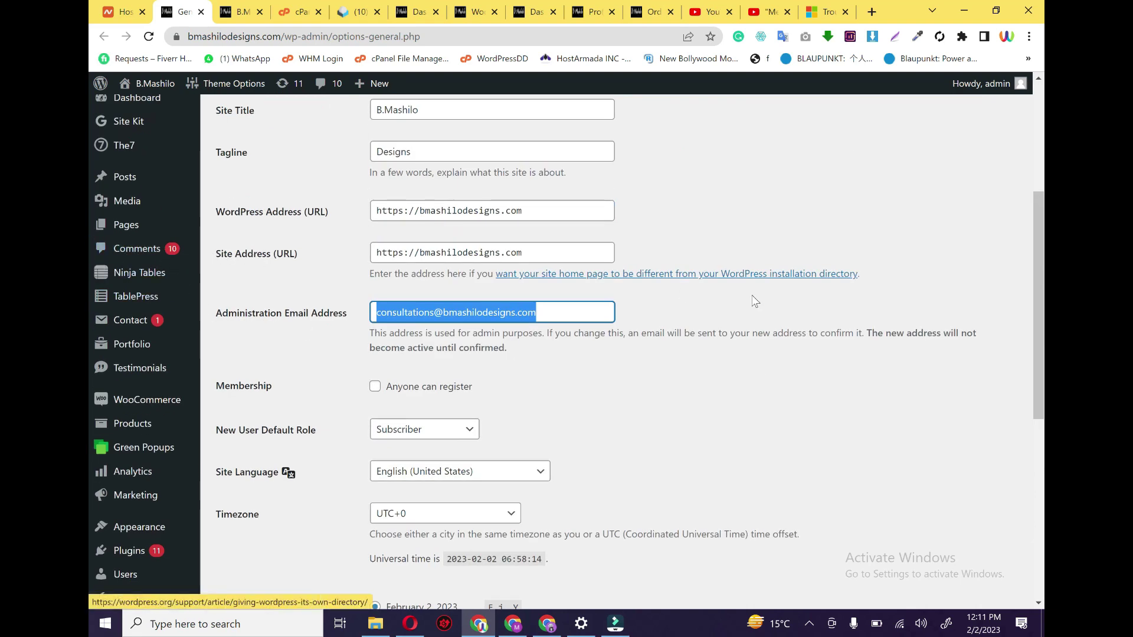
{"action": "scroll", "coordinate": [792, 304], "scroll_direction": "down", "scroll_amount": 7}
{"action": "scroll", "coordinate": [796, 306], "scroll_direction": "up", "scroll_amount": 7}
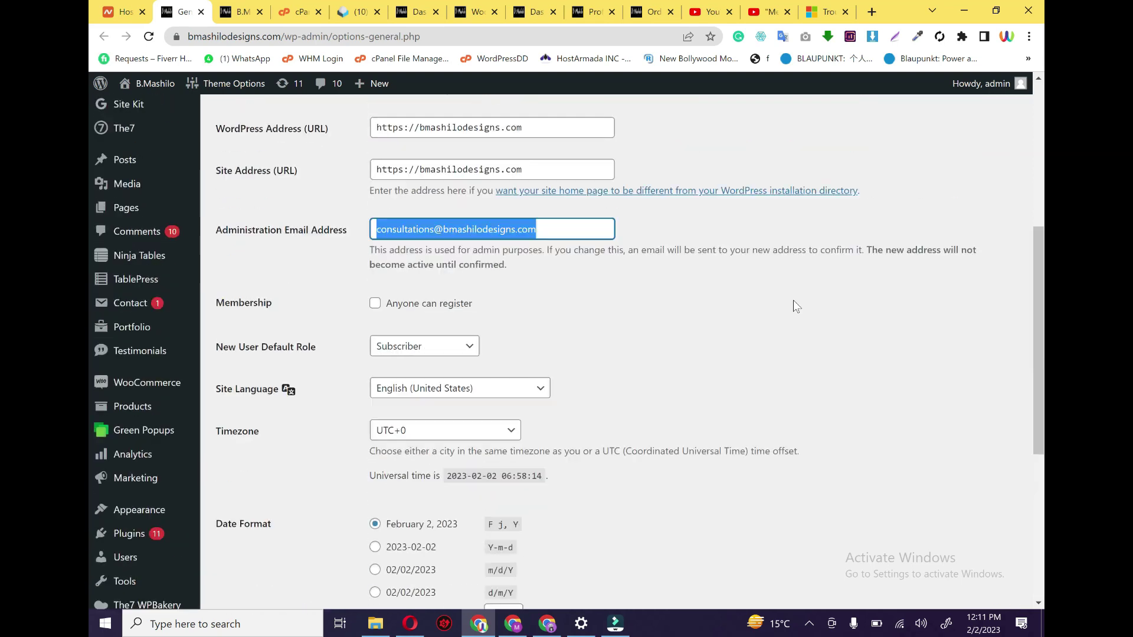
{"action": "left_click", "coordinate": [557, 314]}
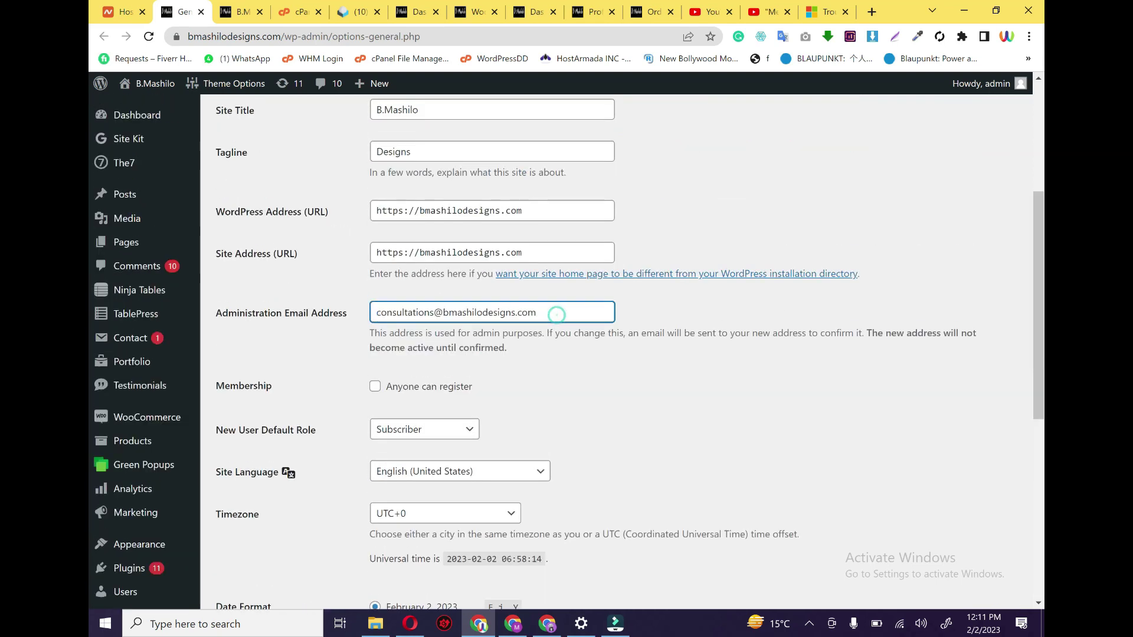
{"action": "key", "text": "ctrl+a"}
- Switch to the browser tab showing the site homepage
{"action": "scroll", "coordinate": [635, 310], "scroll_direction": "down", "scroll_amount": 7}
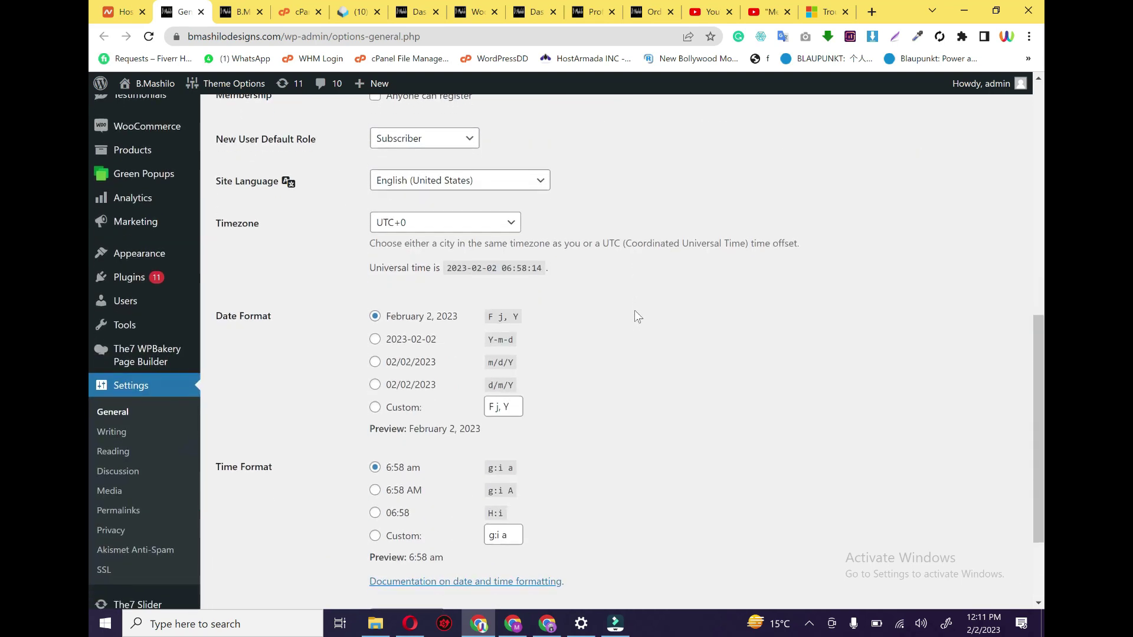
{"action": "scroll", "coordinate": [156, 254], "scroll_direction": "up", "scroll_amount": 5}
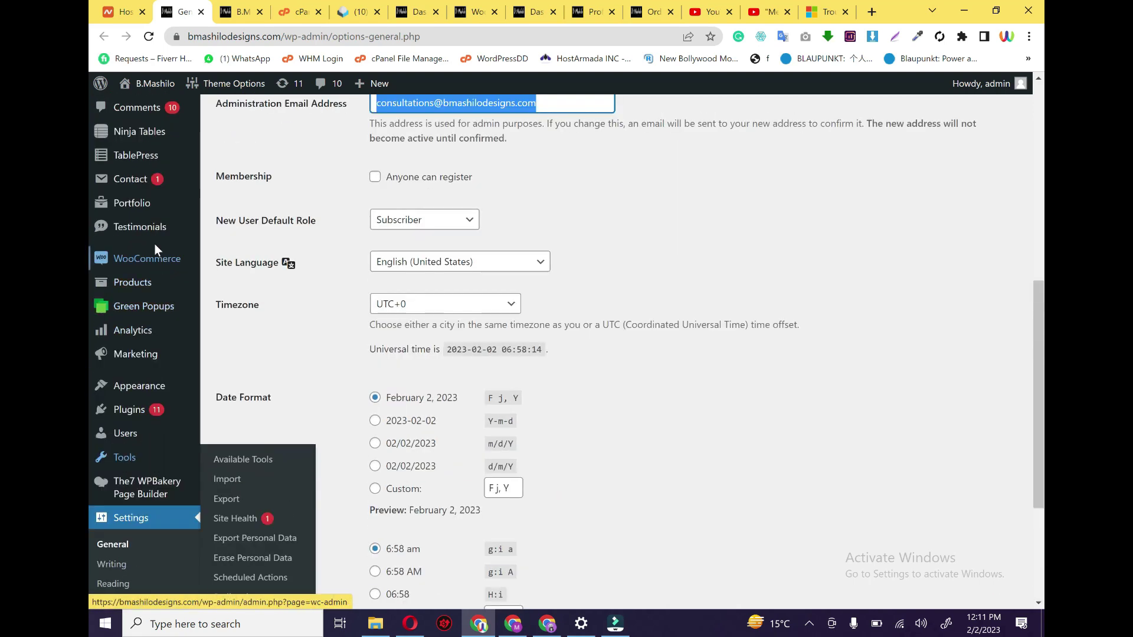
{"action": "scroll", "coordinate": [156, 250], "scroll_direction": "up", "scroll_amount": 3}
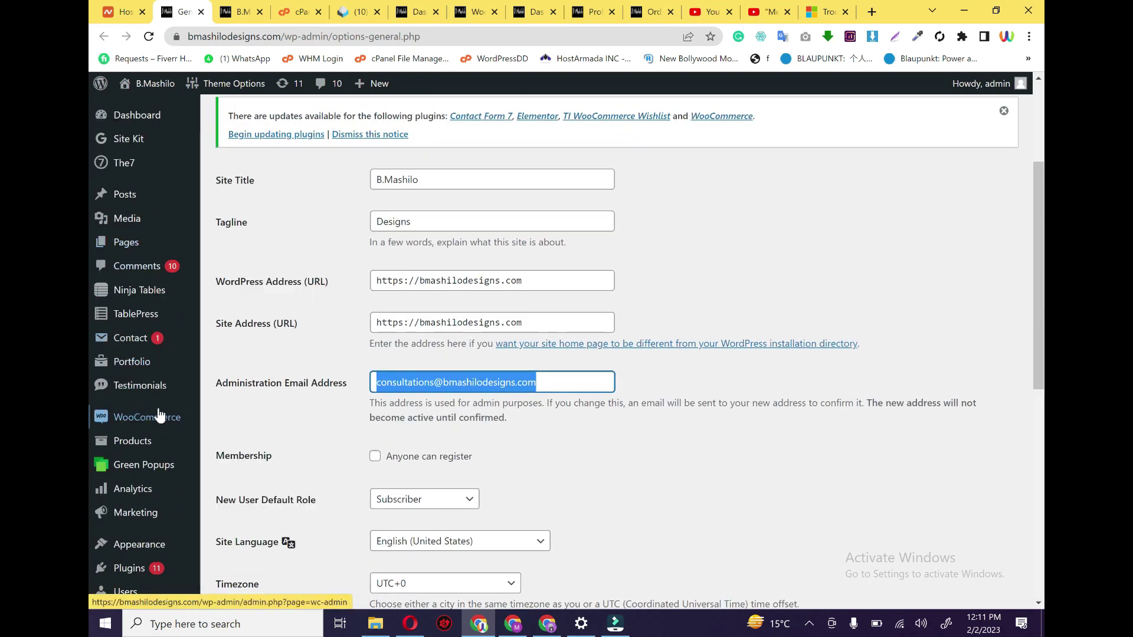
{"action": "mouse_move", "coordinate": [151, 418]}
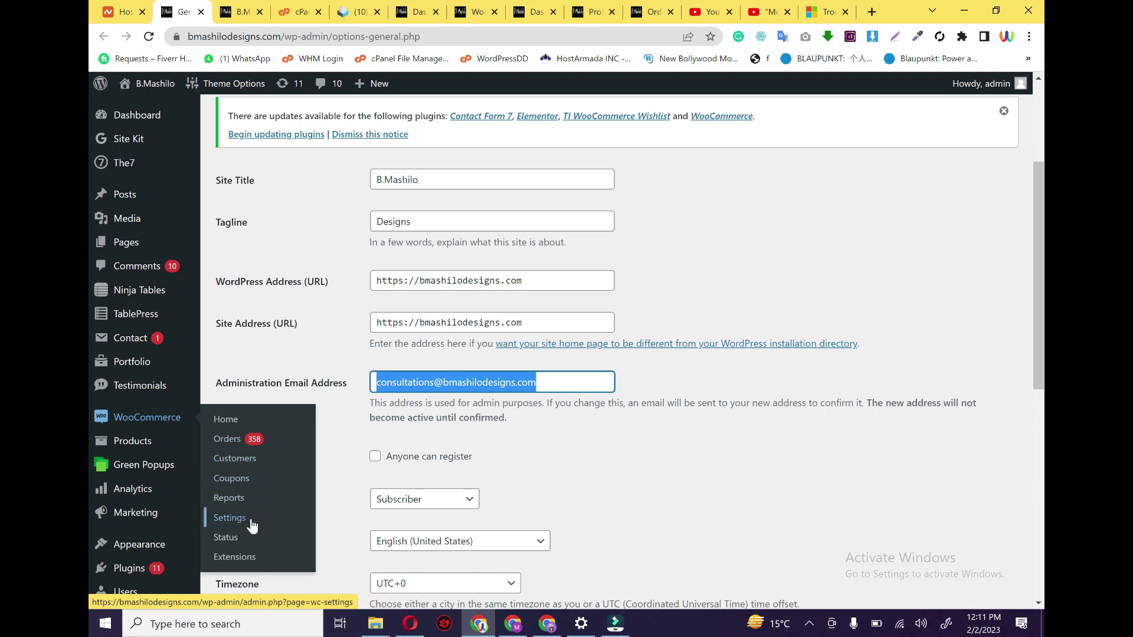
{"action": "left_click", "coordinate": [246, 7]}
- Bring up the WooCommerce Settings > Emails page
{"action": "left_click", "coordinate": [419, 12]}
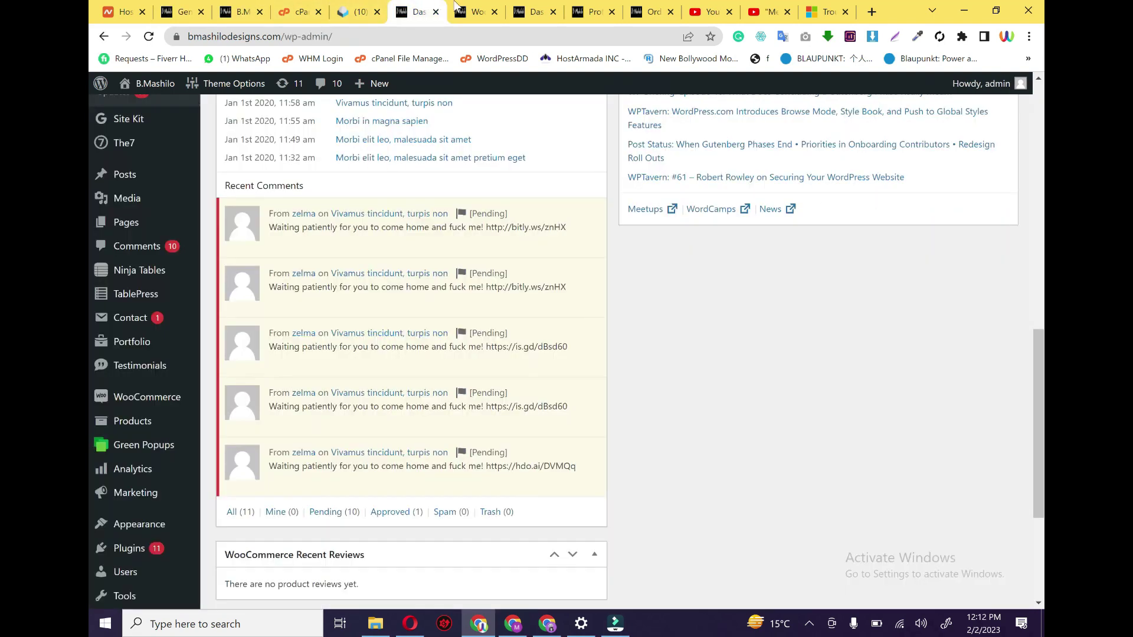
{"action": "left_click", "coordinate": [459, 5]}
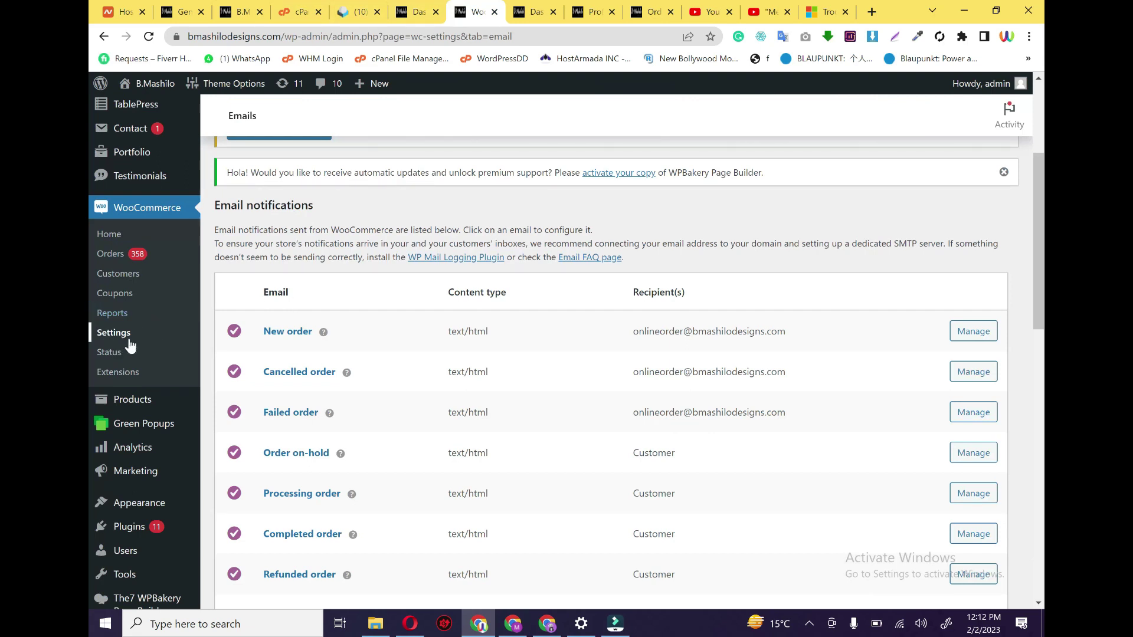
{"action": "scroll", "coordinate": [115, 342], "scroll_direction": "up", "scroll_amount": 4}
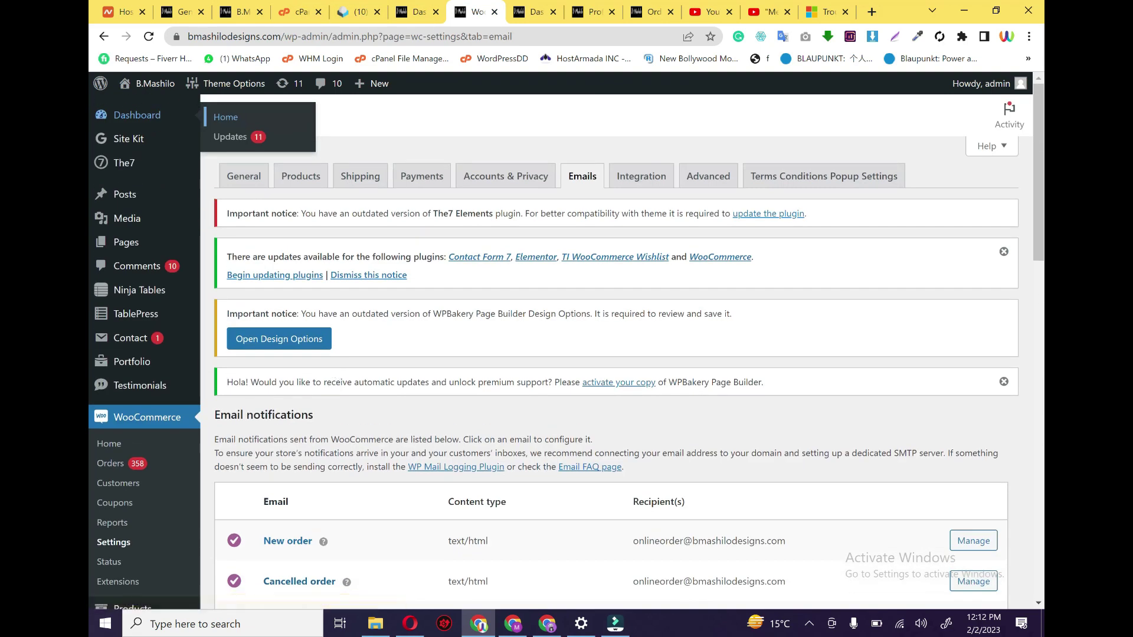
{"action": "scroll", "coordinate": [349, 239], "scroll_direction": "down", "scroll_amount": 6}
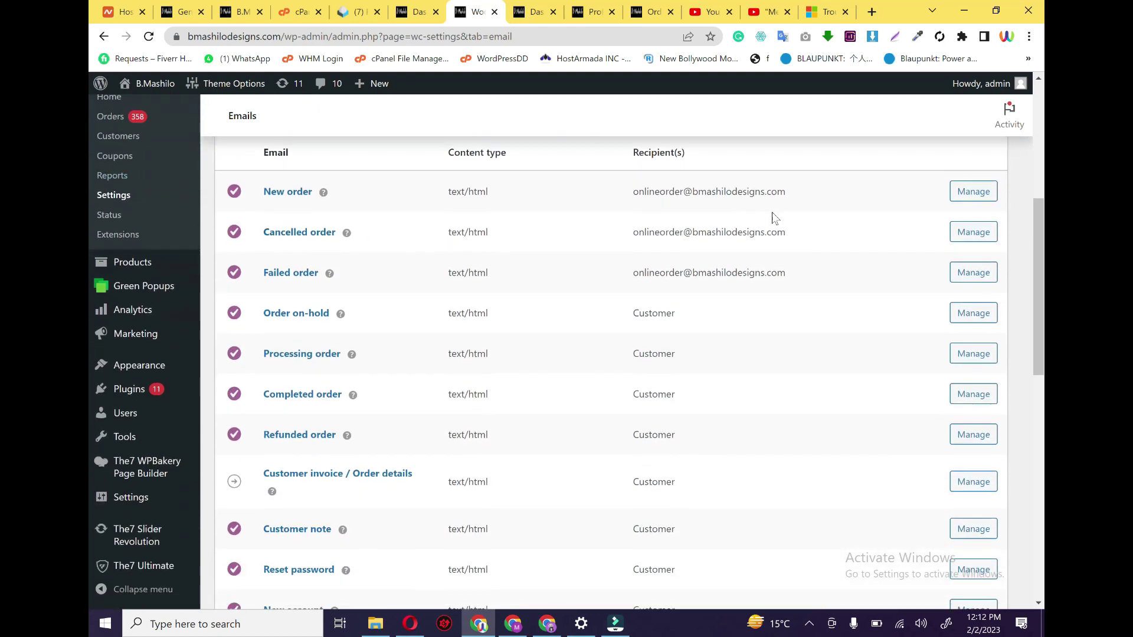
- Highlight the New, Cancelled and Failed order recipient addresses to confirm the store order address
{"action": "left_click_drag", "start_coordinate": [791, 195], "coordinate": [632, 195]}
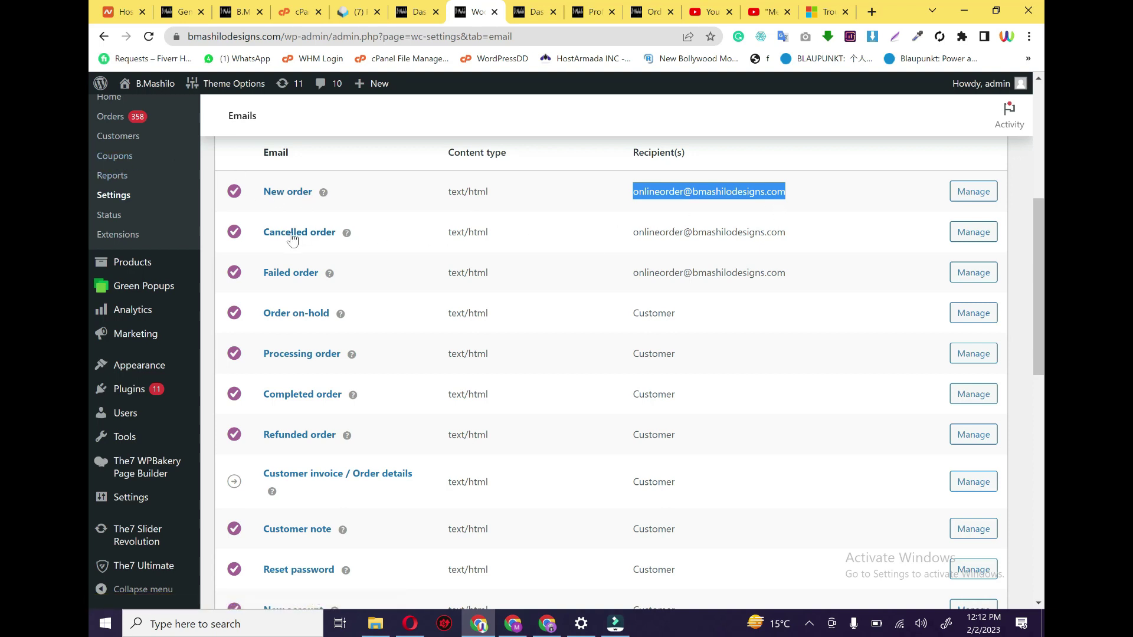
{"action": "left_click_drag", "start_coordinate": [803, 239], "coordinate": [627, 242]}
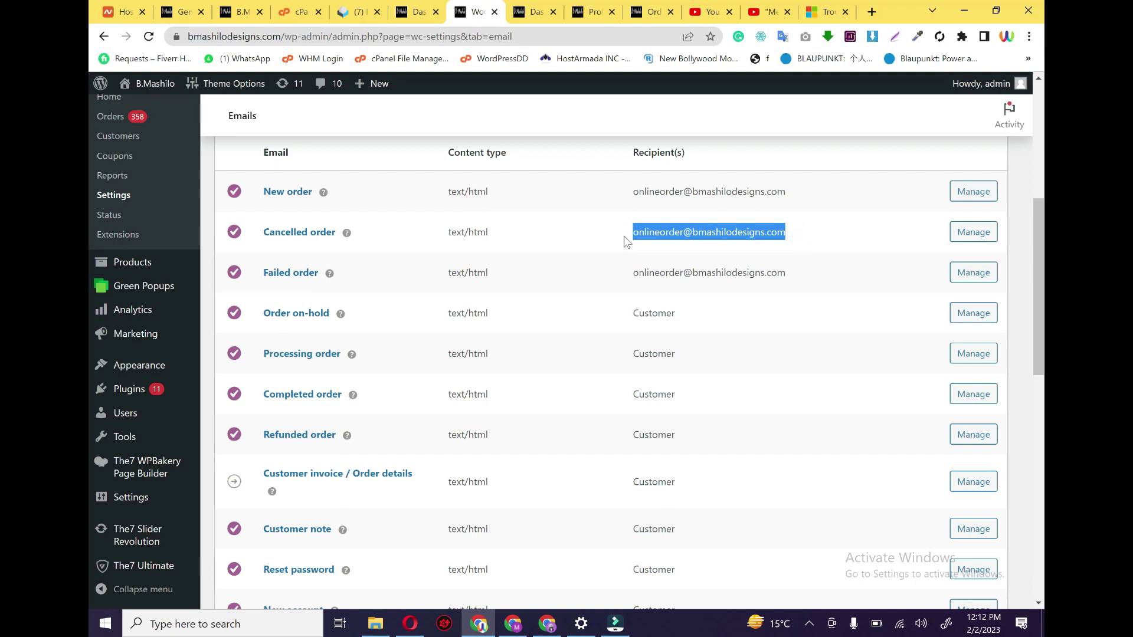
{"action": "left_click_drag", "start_coordinate": [797, 279], "coordinate": [630, 275]}
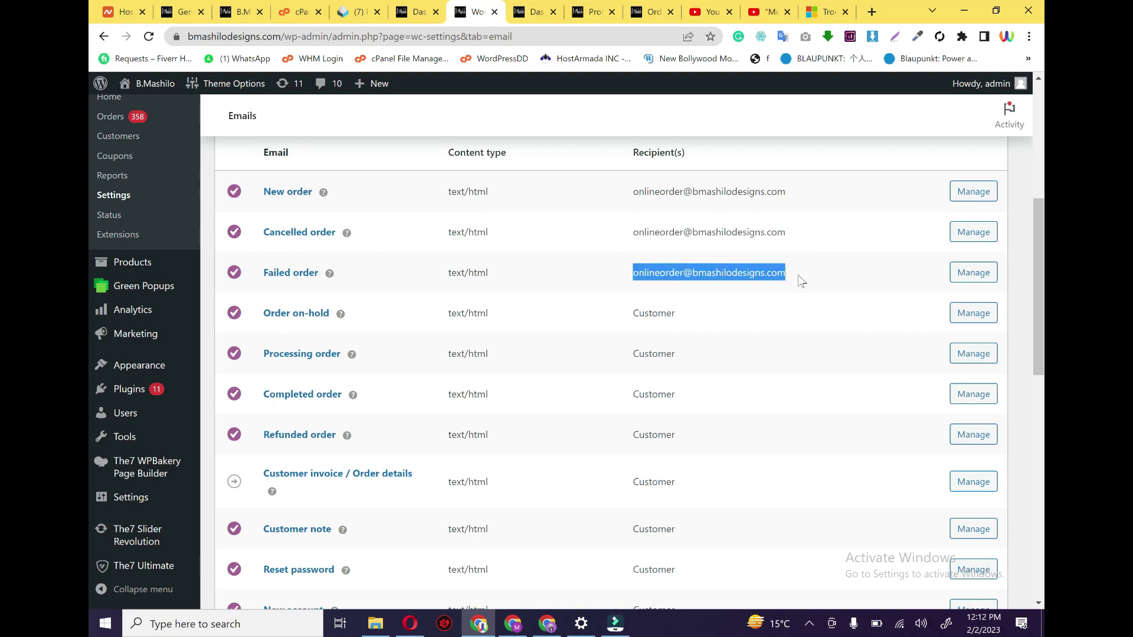
{"action": "scroll", "coordinate": [787, 304], "scroll_direction": "up", "scroll_amount": 1}
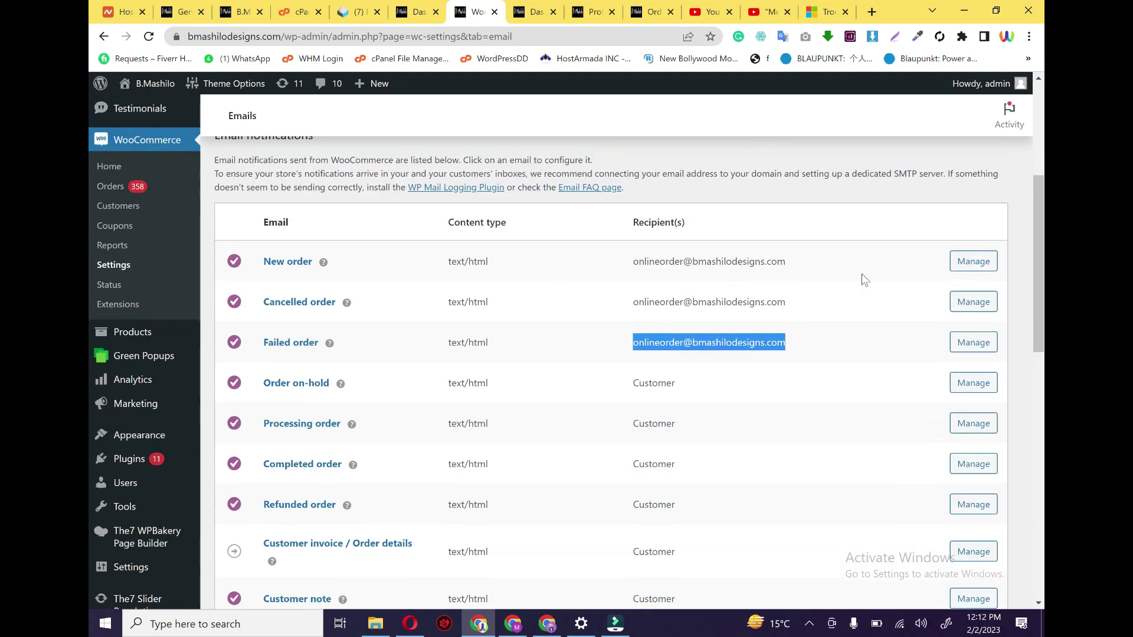
- Check the New order email's Recipient(s) address and save its settings
{"action": "left_click", "coordinate": [985, 270]}
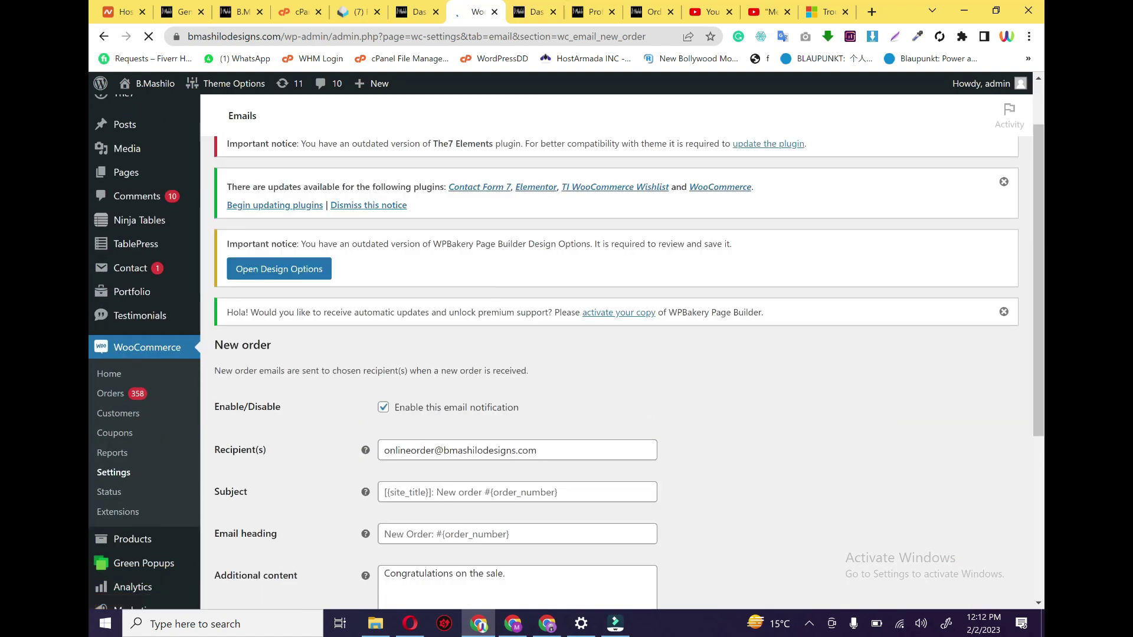
{"action": "scroll", "coordinate": [487, 286], "scroll_direction": "down", "scroll_amount": 2}
{"action": "left_click", "coordinate": [537, 310]}
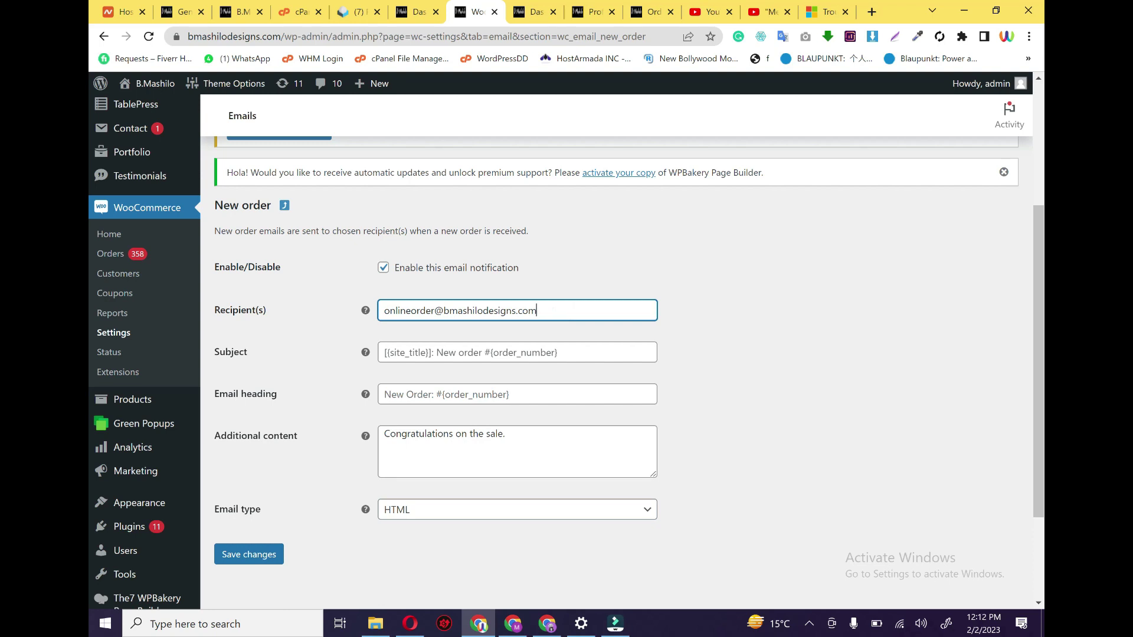
{"action": "left_click_drag", "start_coordinate": [536, 309], "coordinate": [354, 314]}
{"action": "left_click", "coordinate": [815, 357]}
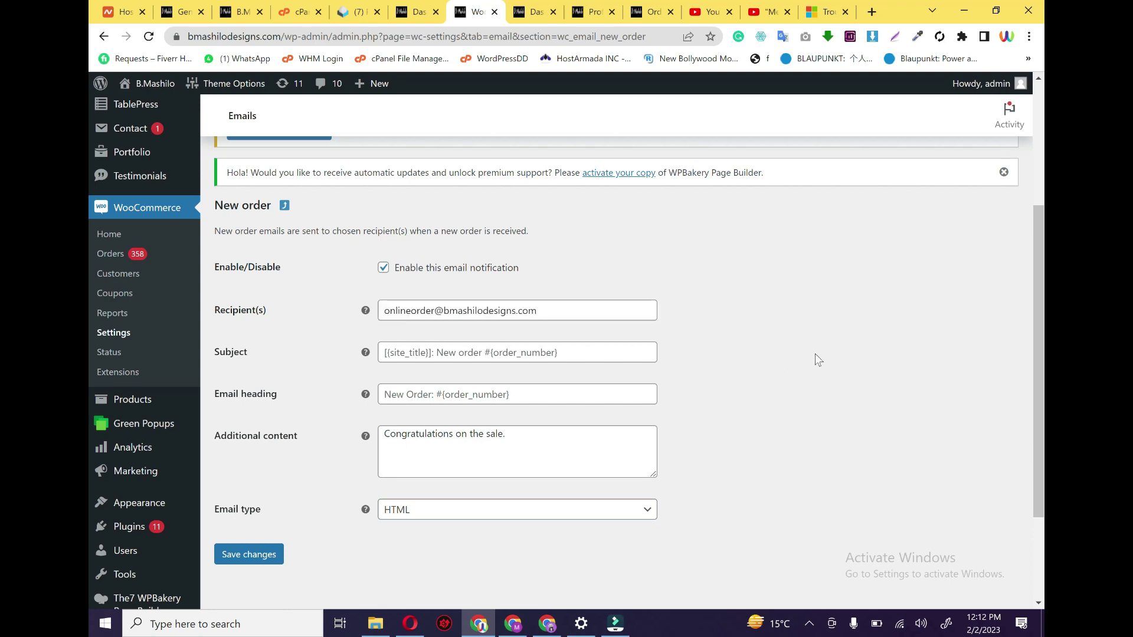
{"action": "scroll", "coordinate": [814, 357], "scroll_direction": "down", "scroll_amount": 2}
{"action": "left_click", "coordinate": [249, 417]}
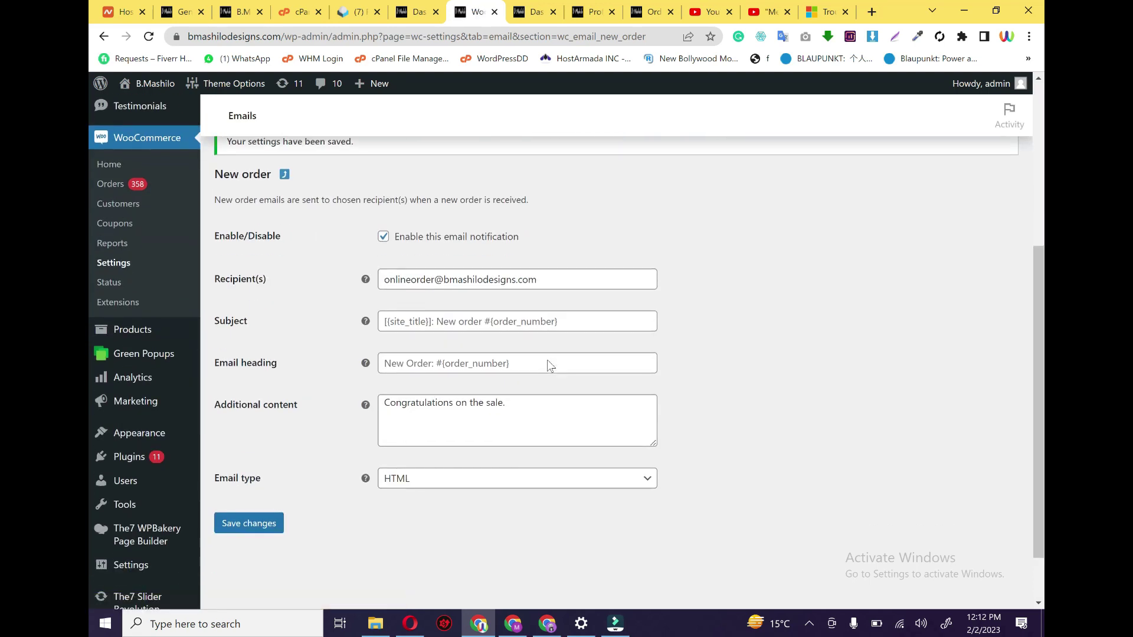
- Review the saved New order settings, then go to the cPanel email accounts tab
{"action": "scroll", "coordinate": [547, 365], "scroll_direction": "down", "scroll_amount": 3}
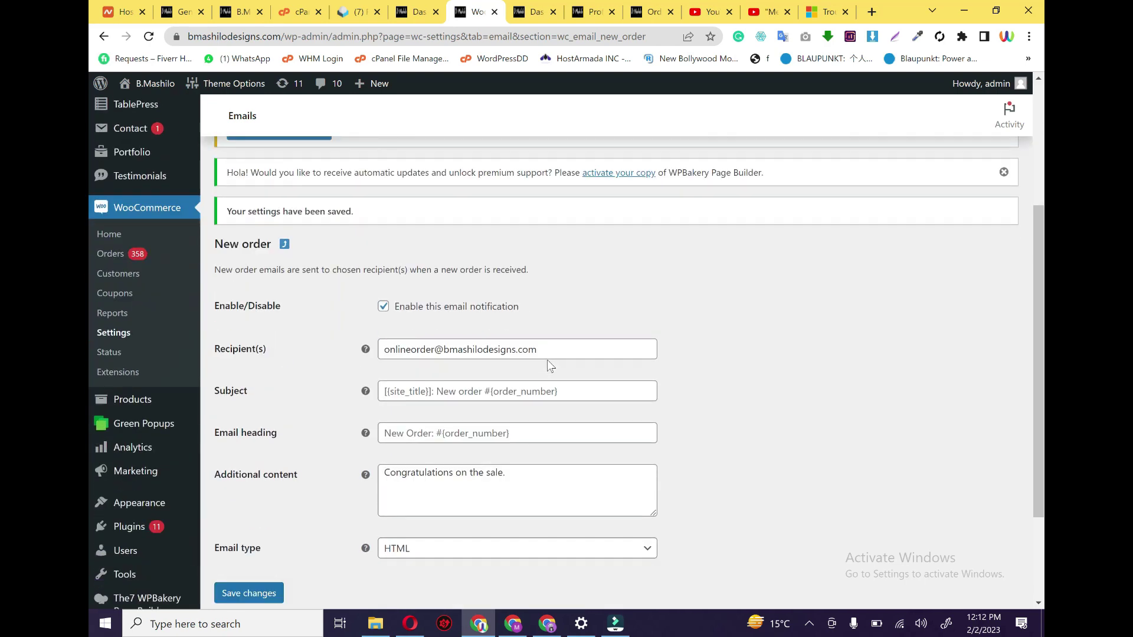
{"action": "scroll", "coordinate": [547, 360], "scroll_direction": "up", "scroll_amount": 3}
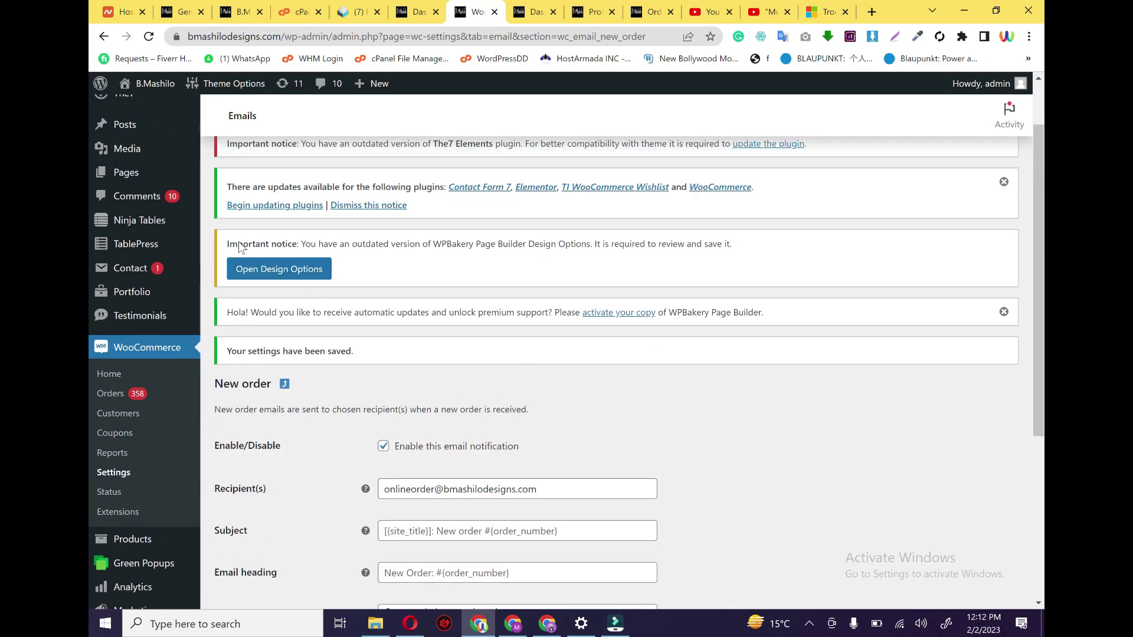
{"action": "scroll", "coordinate": [370, 291], "scroll_direction": "up", "scroll_amount": 1}
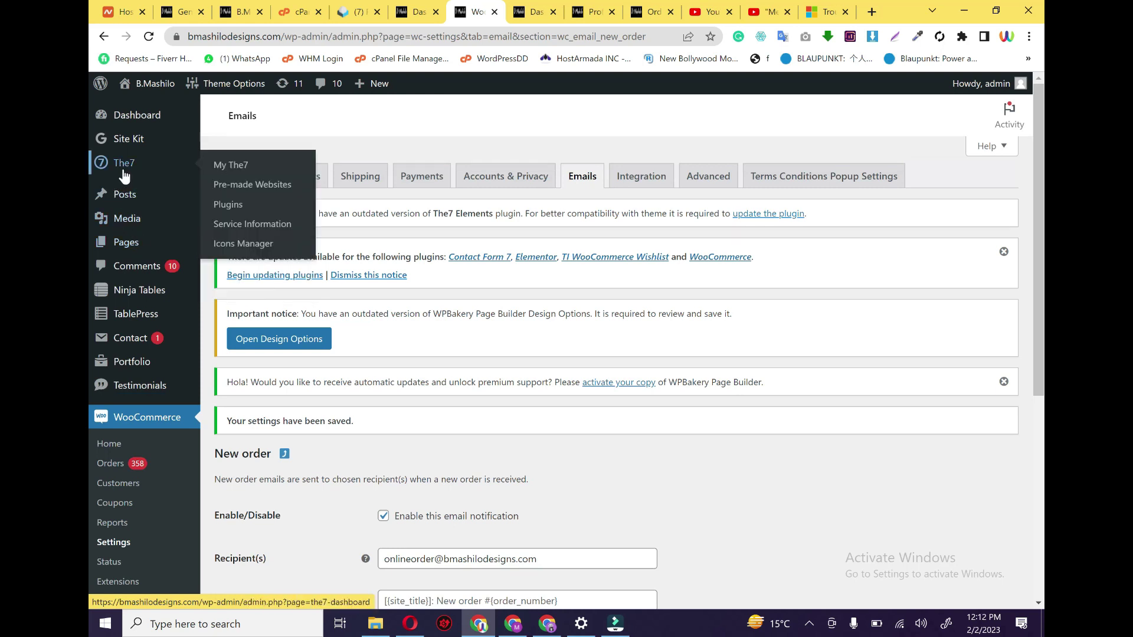
{"action": "scroll", "coordinate": [344, 230], "scroll_direction": "down", "scroll_amount": 3}
{"action": "scroll", "coordinate": [270, 263], "scroll_direction": "down", "scroll_amount": 2}
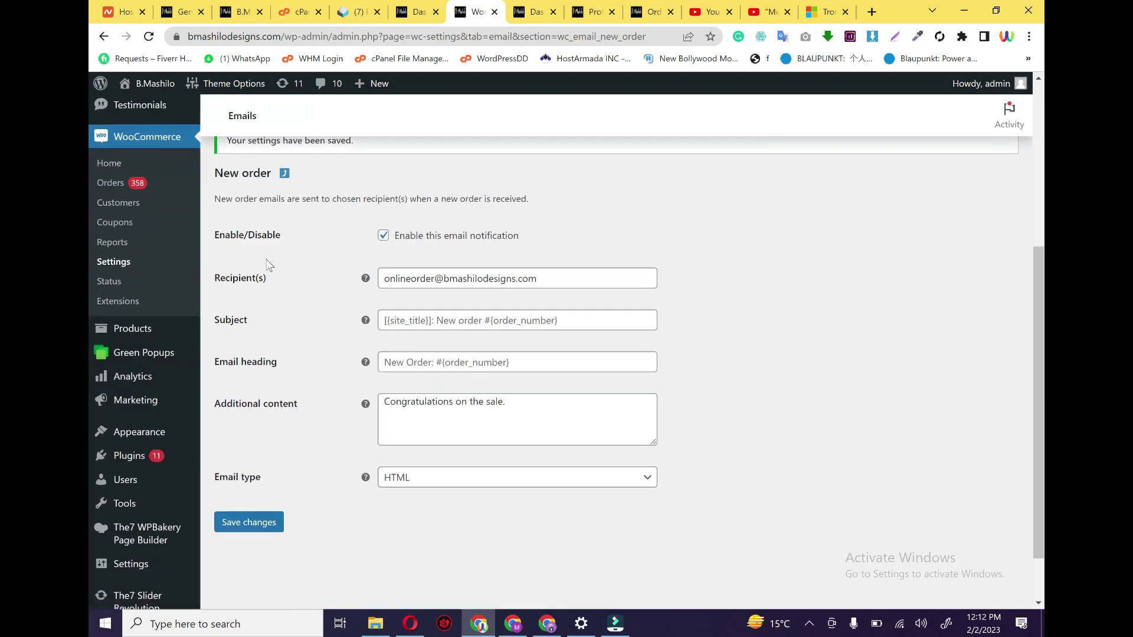
{"action": "scroll", "coordinate": [189, 229], "scroll_direction": "up", "scroll_amount": 2}
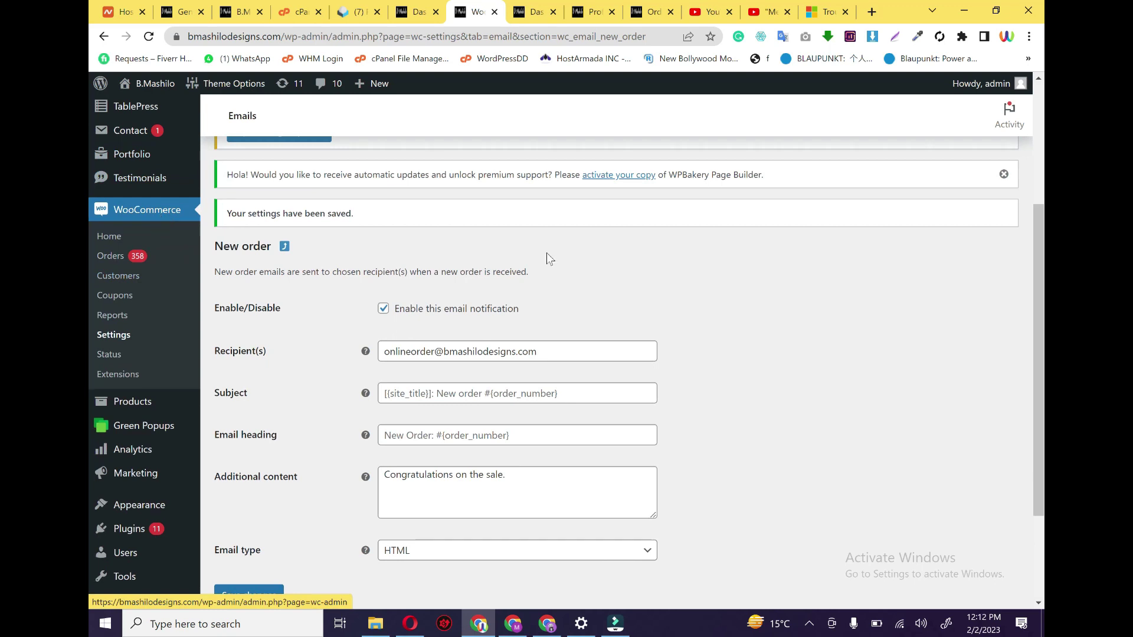
{"action": "scroll", "coordinate": [547, 258], "scroll_direction": "up", "scroll_amount": 3}
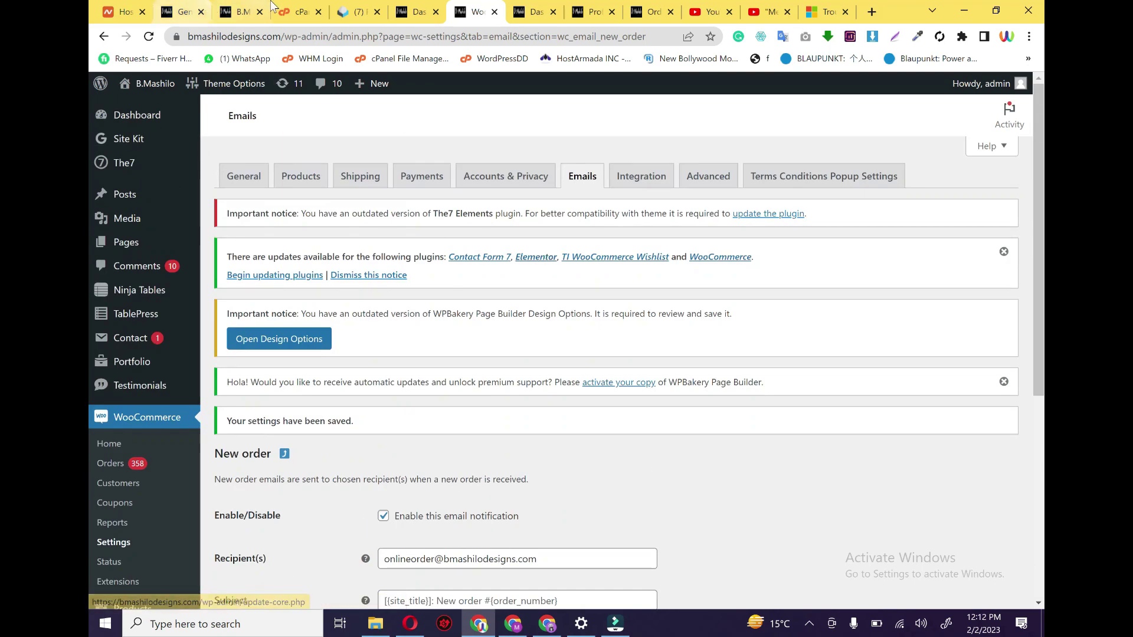
{"action": "left_click", "coordinate": [283, 9]}
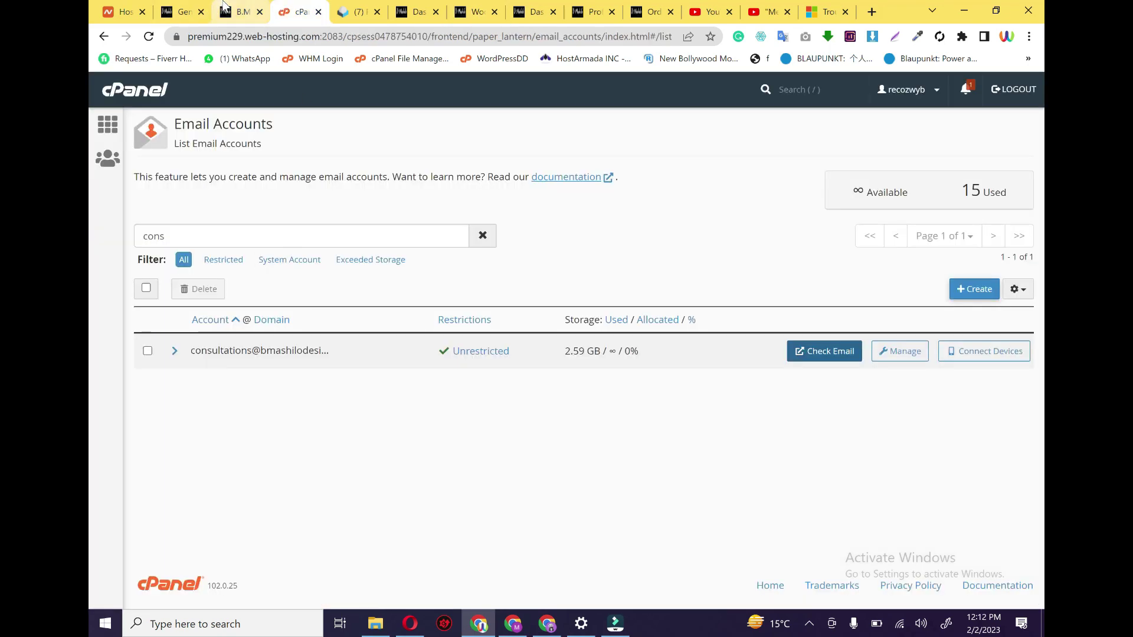
- Return to the cPanel home page and reopen Email Accounts to list all 16 accounts
{"action": "left_click", "coordinate": [115, 8]}
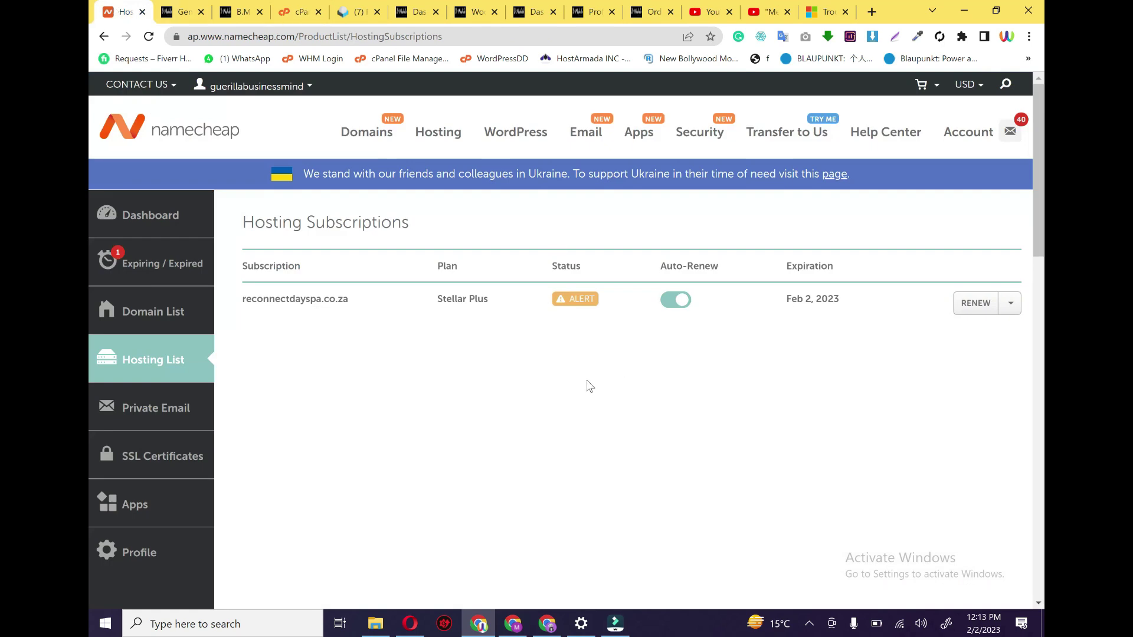
{"action": "left_click", "coordinate": [304, 9]}
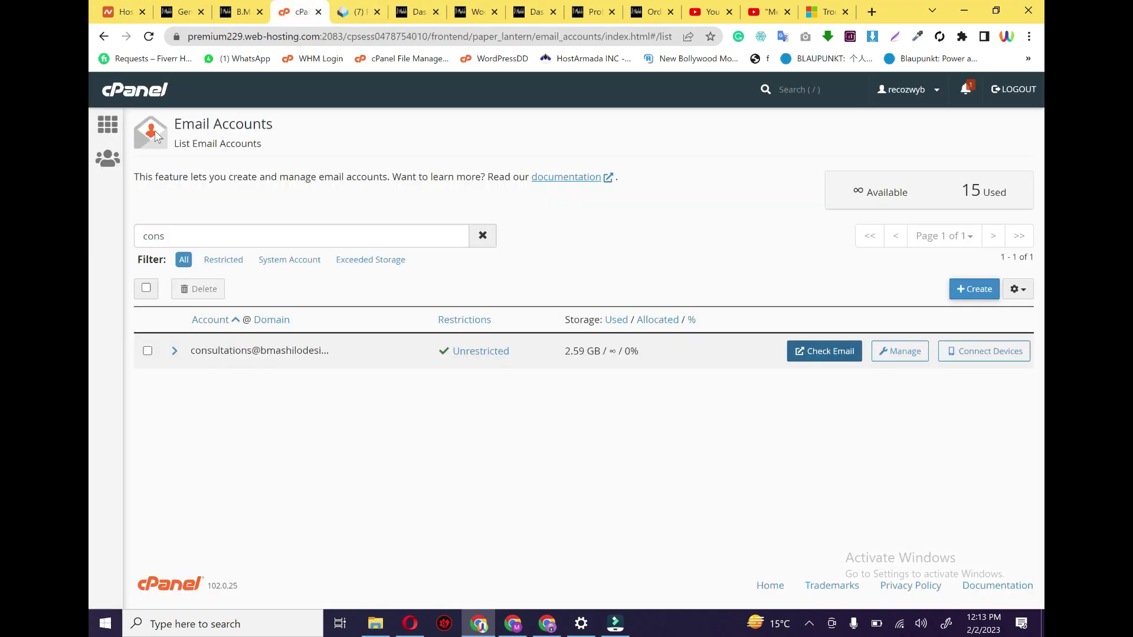
{"action": "left_click", "coordinate": [121, 104]}
{"action": "scroll", "coordinate": [392, 223], "scroll_direction": "down", "scroll_amount": 7}
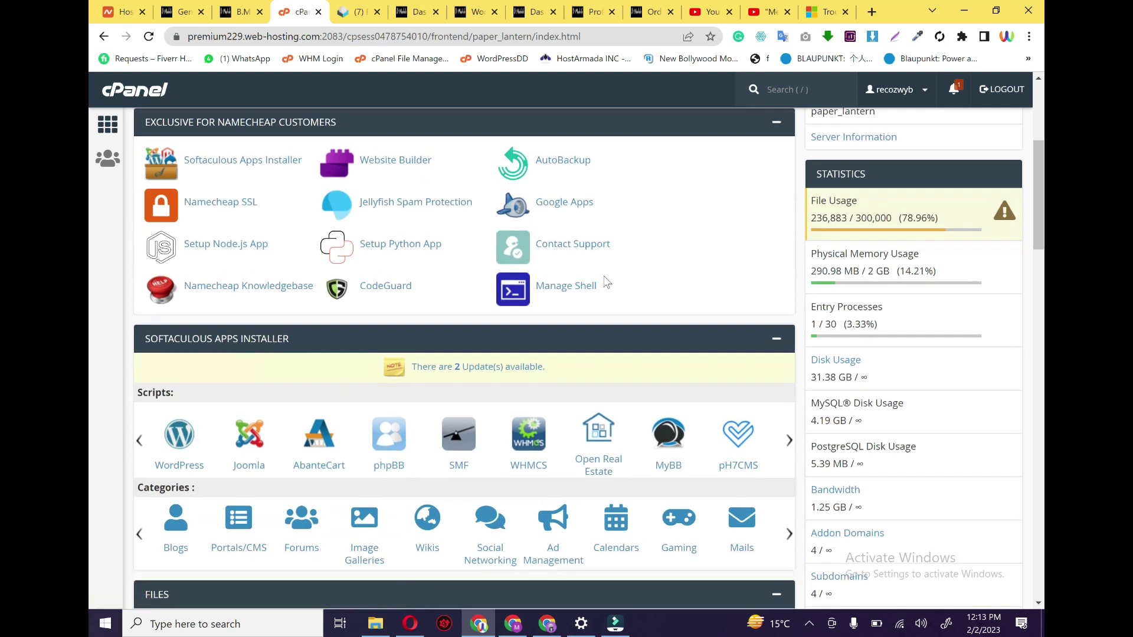
{"action": "scroll", "coordinate": [674, 288], "scroll_direction": "down", "scroll_amount": 5}
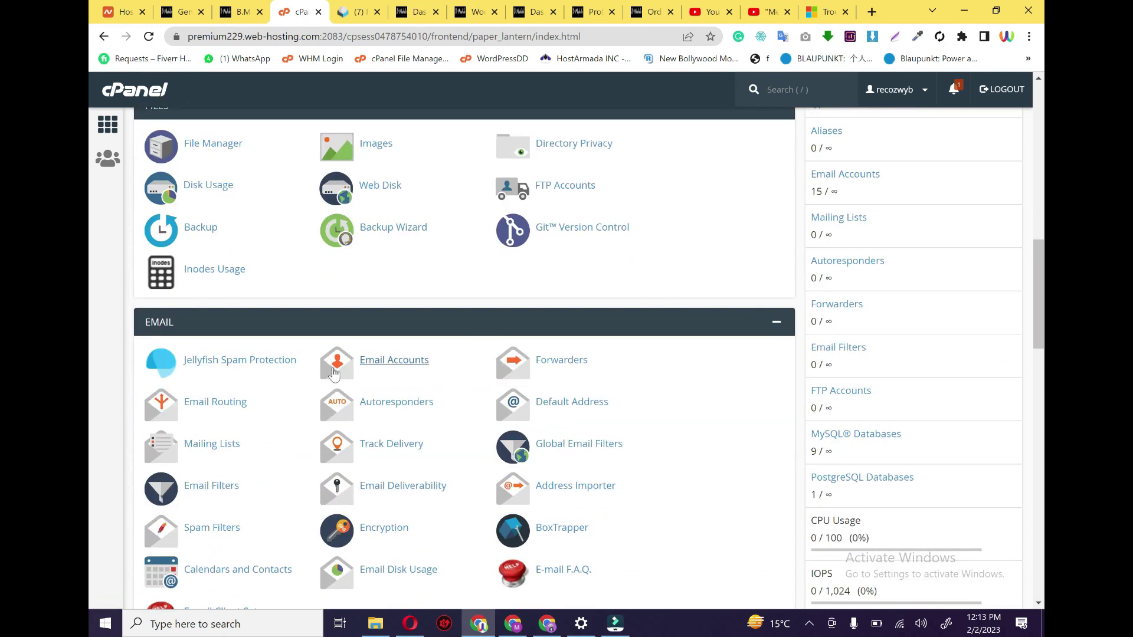
{"action": "scroll", "coordinate": [424, 369], "scroll_direction": "down", "scroll_amount": 2}
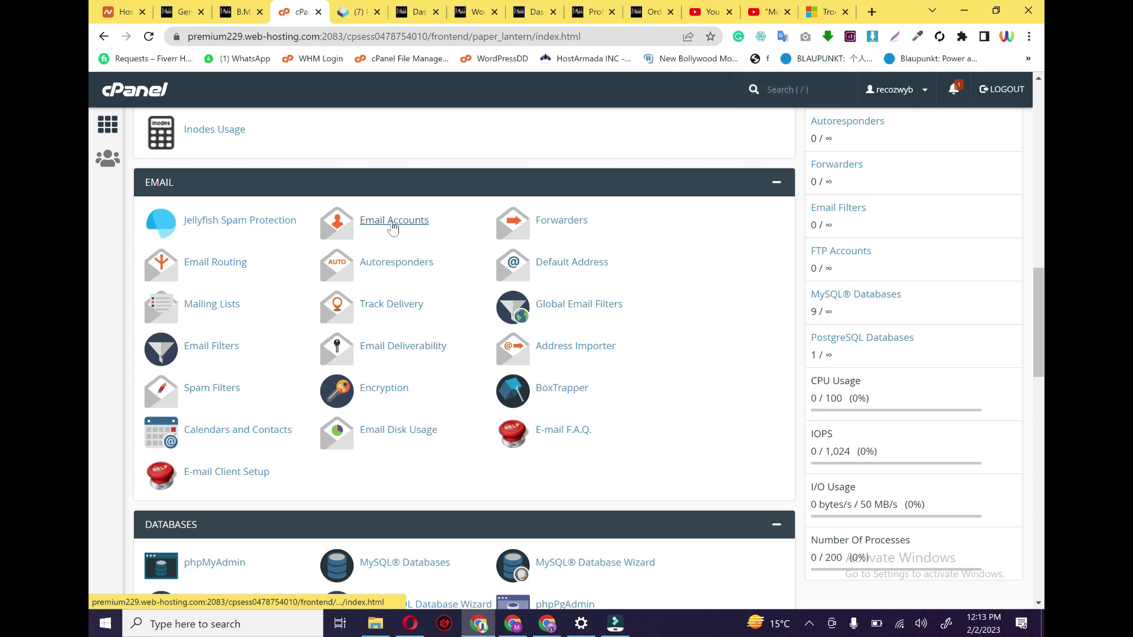
{"action": "left_click", "coordinate": [392, 226]}
{"action": "scroll", "coordinate": [727, 262], "scroll_direction": "down", "scroll_amount": 2}
{"action": "scroll", "coordinate": [260, 258], "scroll_direction": "up", "scroll_amount": 1}
- Search the email accounts for the consultations mailbox and open its Manage page
{"action": "scroll", "coordinate": [758, 239], "scroll_direction": "up", "scroll_amount": 1}
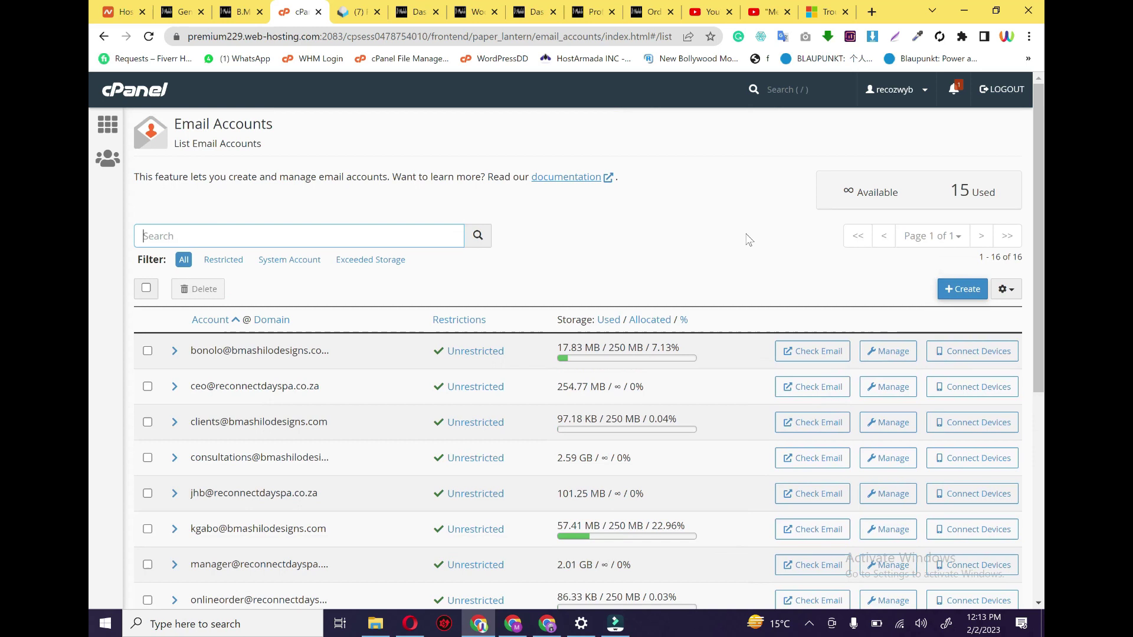
{"action": "scroll", "coordinate": [397, 288], "scroll_direction": "down", "scroll_amount": 3}
{"action": "scroll", "coordinate": [397, 289], "scroll_direction": "up", "scroll_amount": 3}
{"action": "type", "text": "co"}
{"action": "key", "text": "Return"}
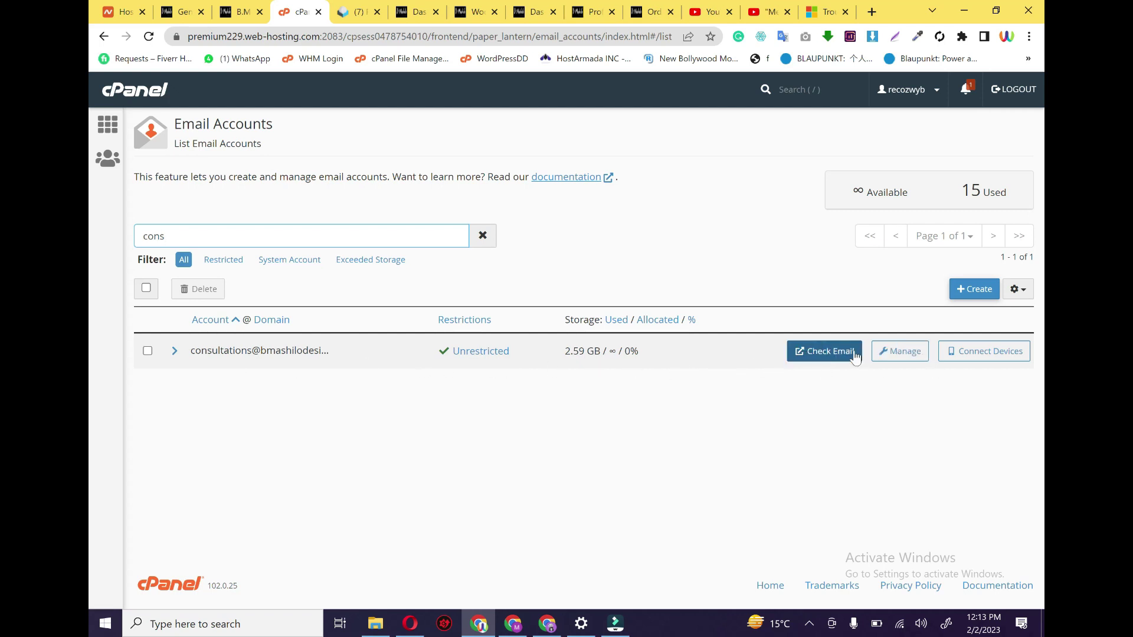
{"action": "left_click", "coordinate": [897, 352]}
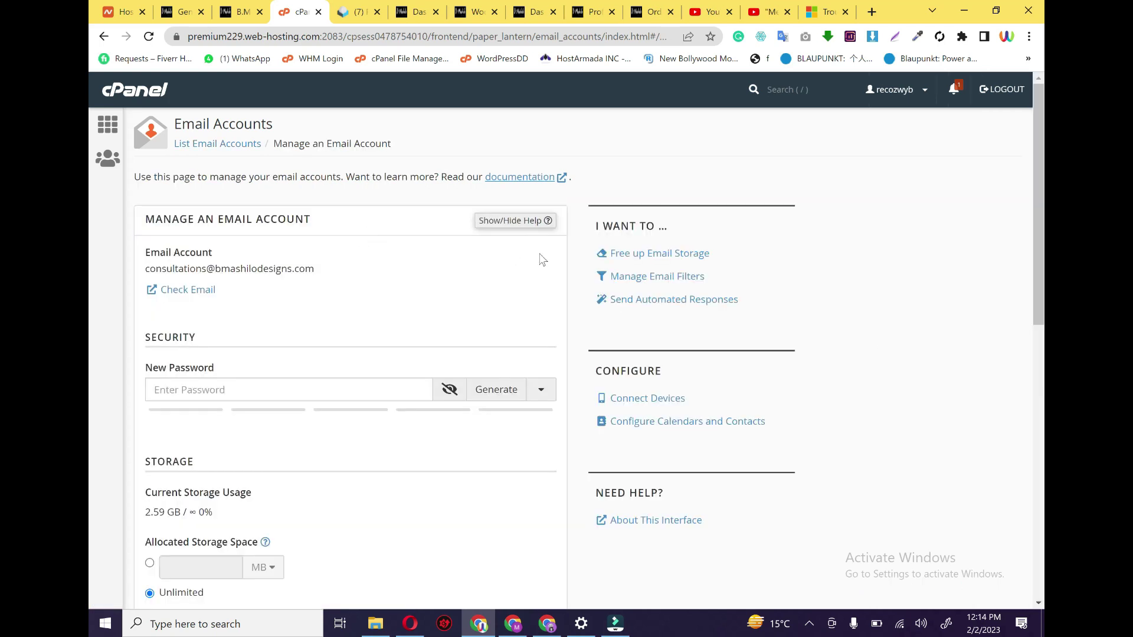
- Generate a strong new password for the consultations mailbox and select it
{"action": "scroll", "coordinate": [237, 302], "scroll_direction": "down", "scroll_amount": 1}
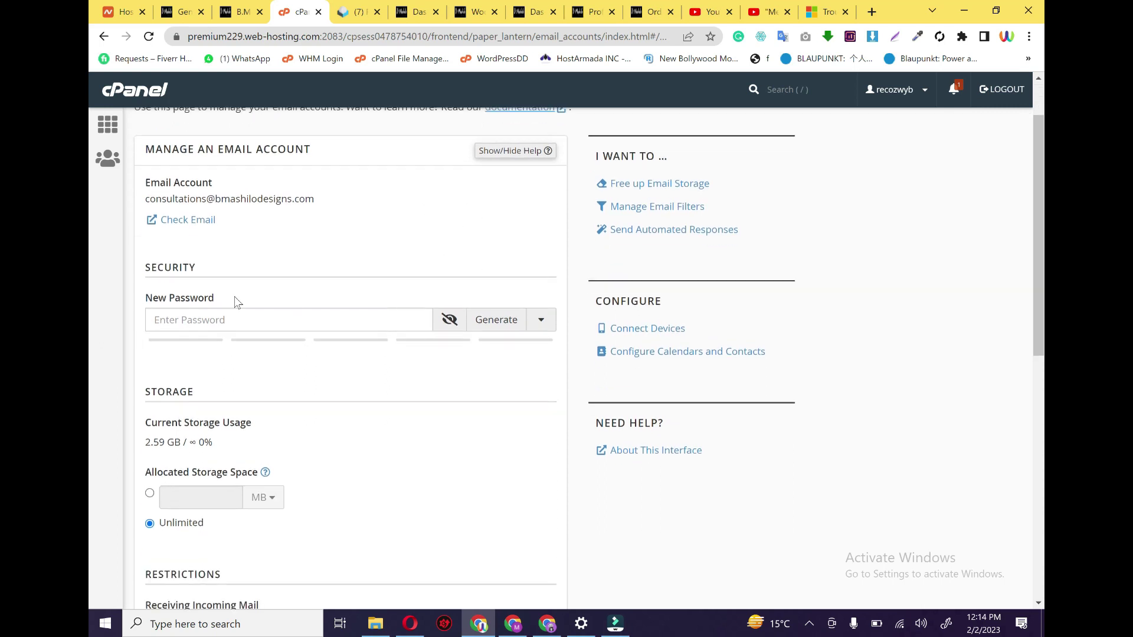
{"action": "scroll", "coordinate": [281, 289], "scroll_direction": "up", "scroll_amount": 1}
{"action": "left_click", "coordinate": [293, 387]}
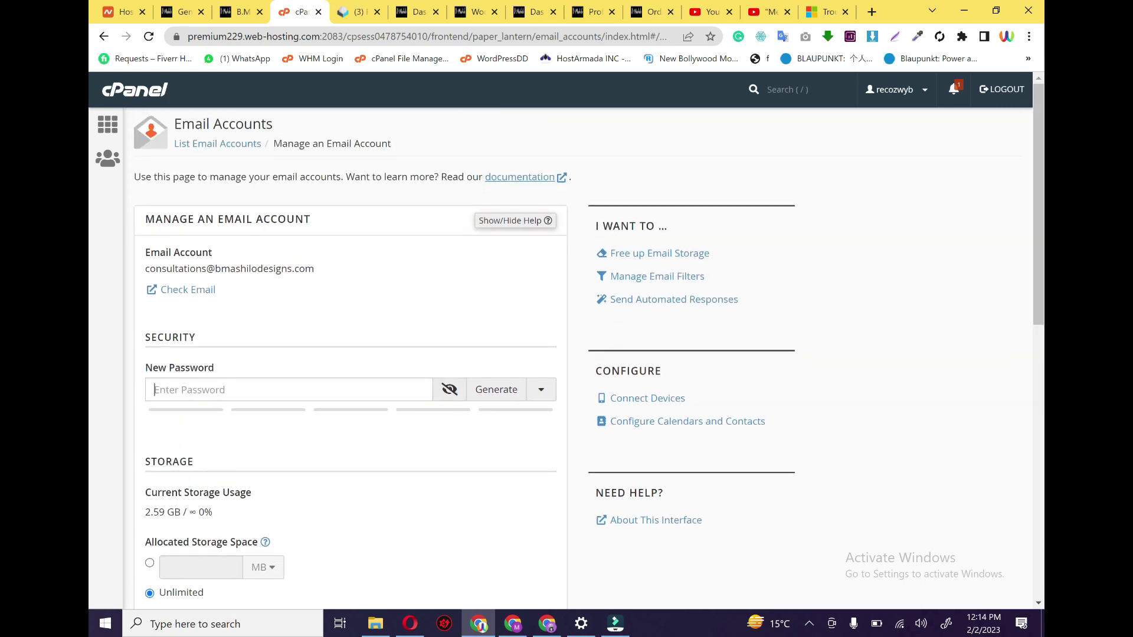
{"action": "left_click", "coordinate": [424, 470]}
{"action": "left_click", "coordinate": [263, 386]}
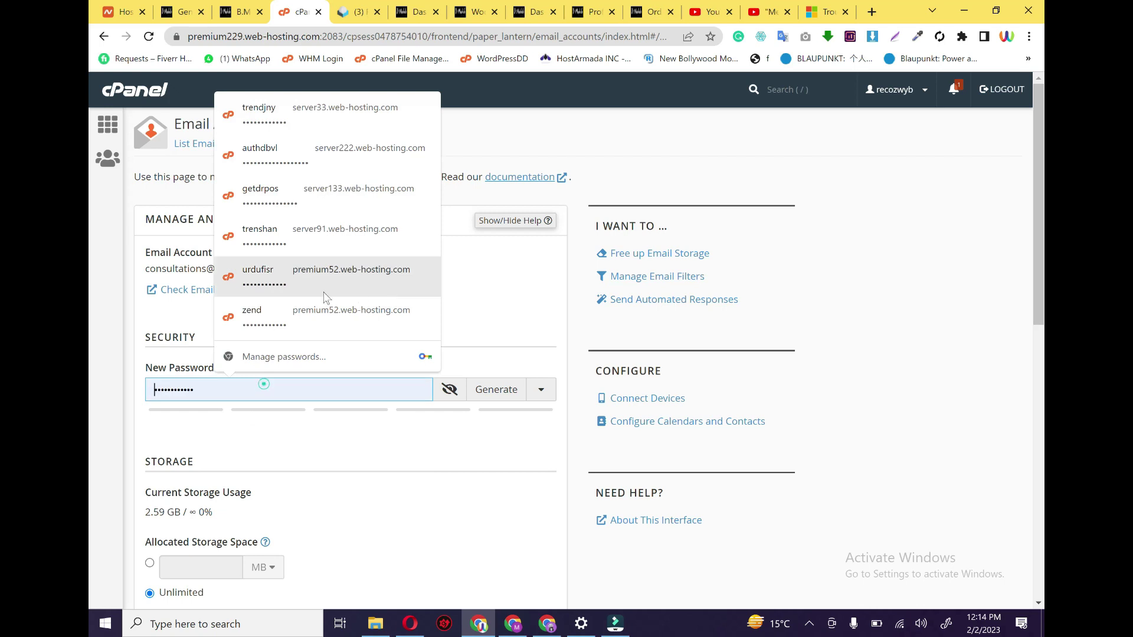
{"action": "scroll", "coordinate": [460, 301], "scroll_direction": "down", "scroll_amount": 2}
{"action": "left_click", "coordinate": [490, 252]}
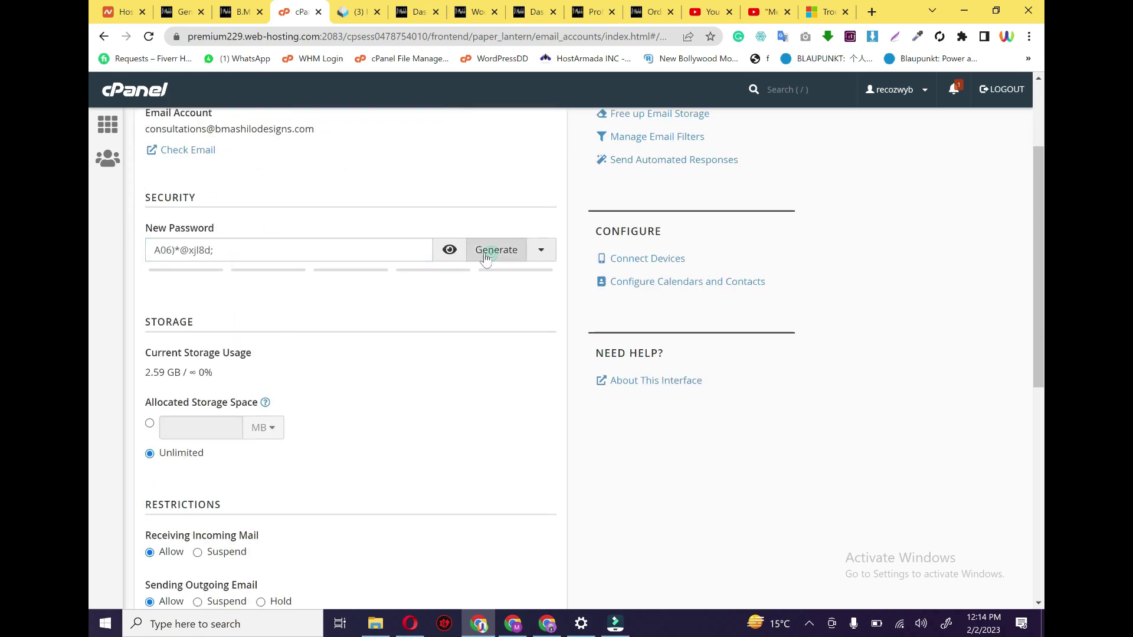
{"action": "triple_click", "coordinate": [261, 241]}
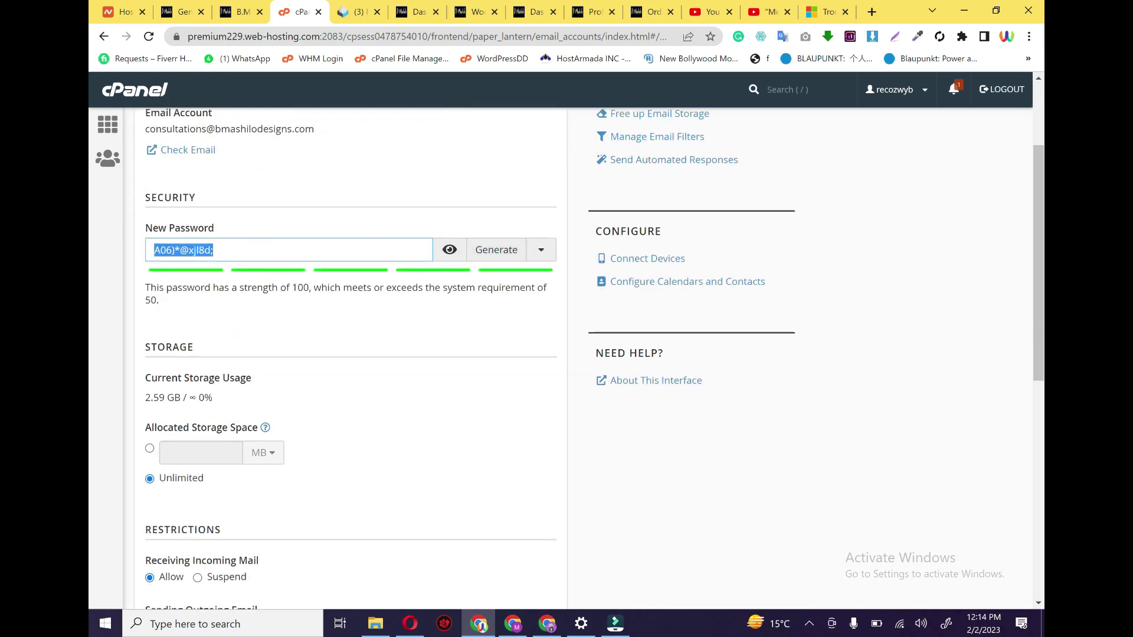
- Save the new password via Update Email Settings and open the account's webmail
{"action": "scroll", "coordinate": [373, 254], "scroll_direction": "down", "scroll_amount": 5}
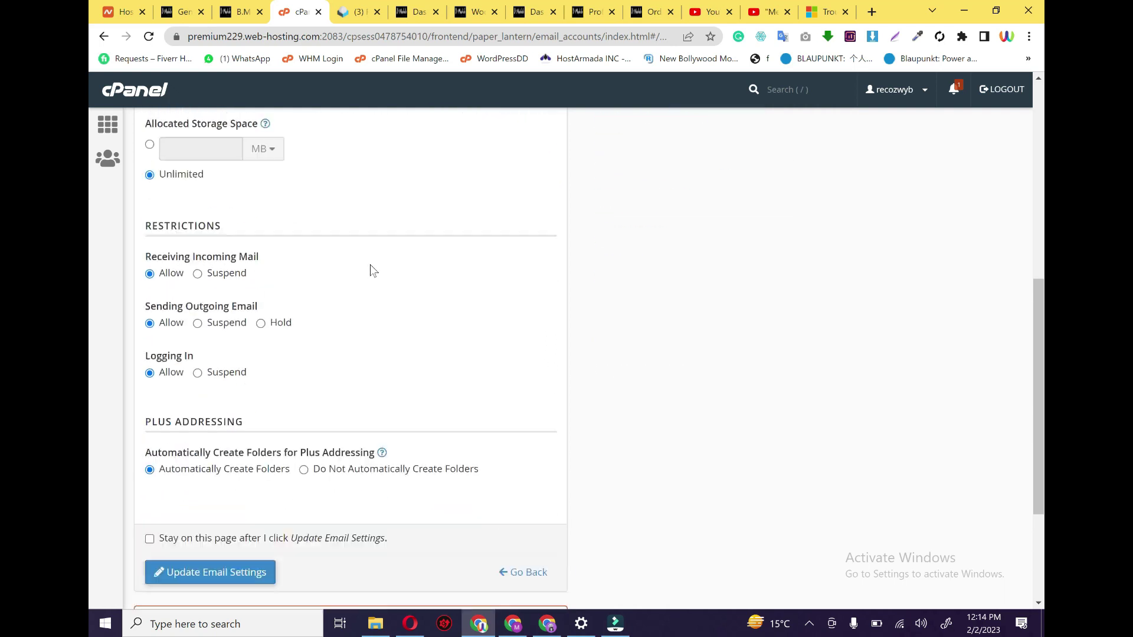
{"action": "left_click", "coordinate": [222, 532]}
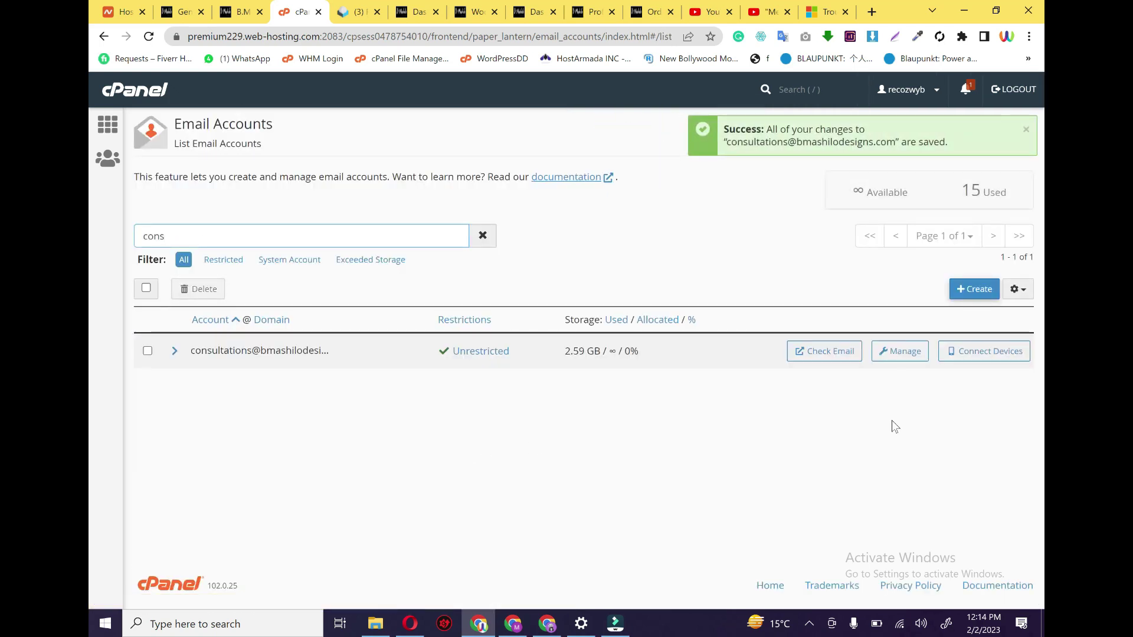
{"action": "left_click", "coordinate": [817, 355]}
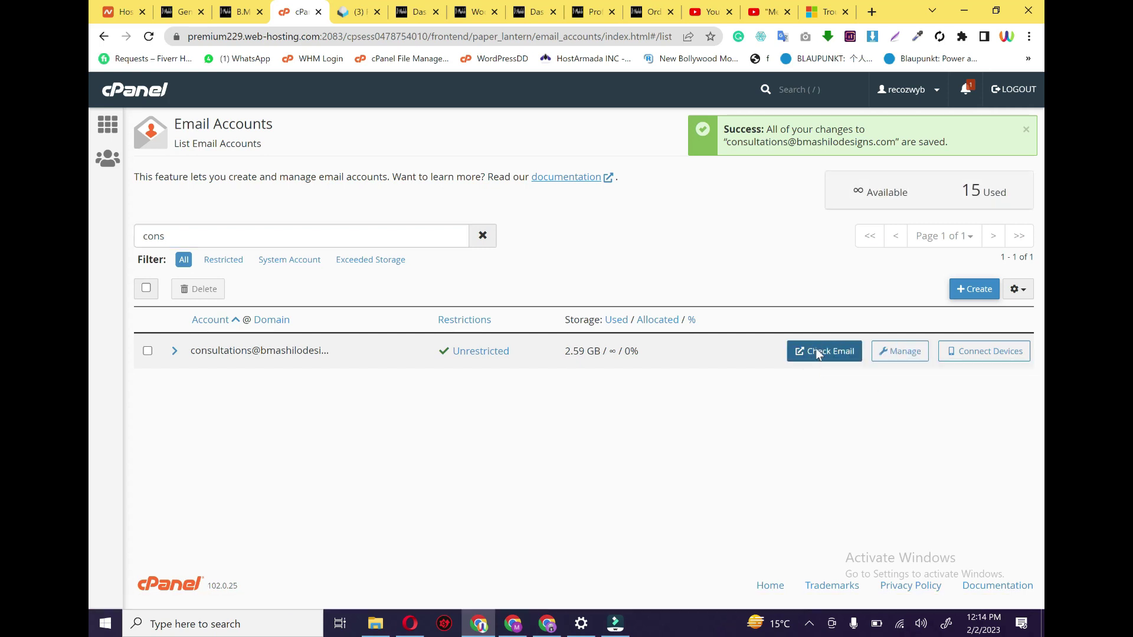
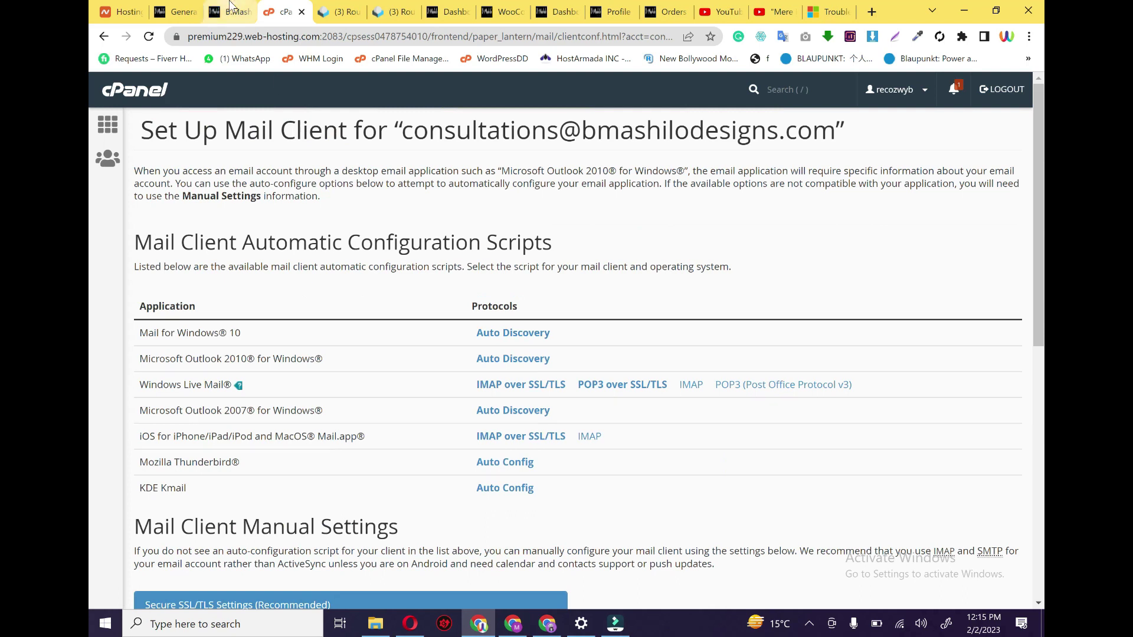
- Switch among the open browser tabs toward the consultations mailbox's pages
{"action": "left_click", "coordinate": [289, 12]}
- Select the mailbox account name in webmail, then minimize all windows to reach the desktop
{"action": "left_click", "coordinate": [338, 7]}
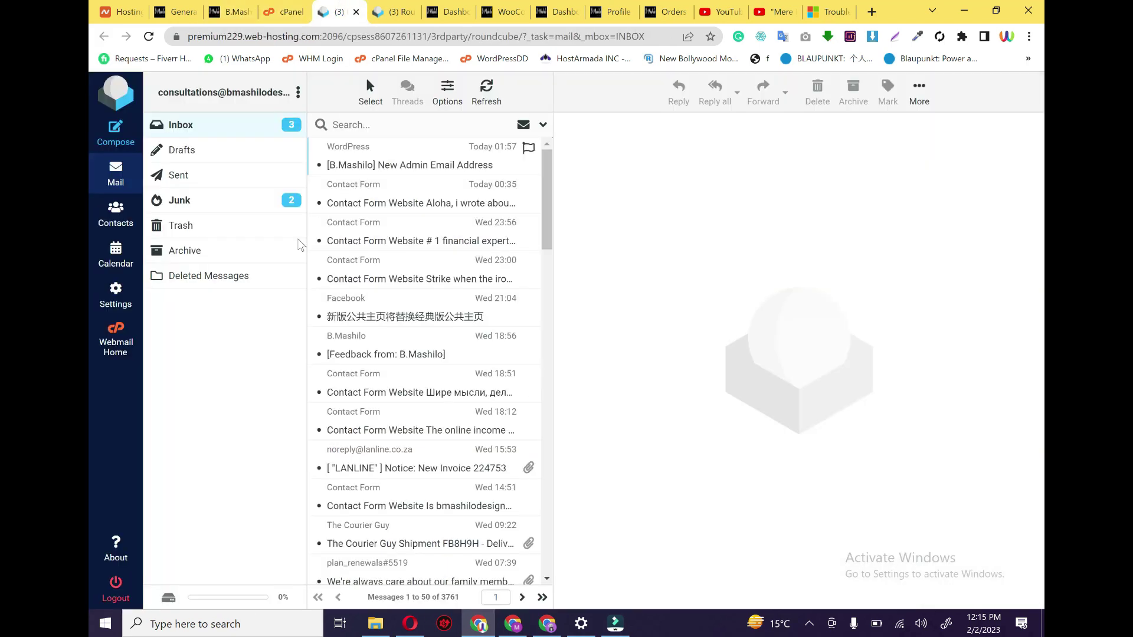
{"action": "triple_click", "coordinate": [222, 95]}
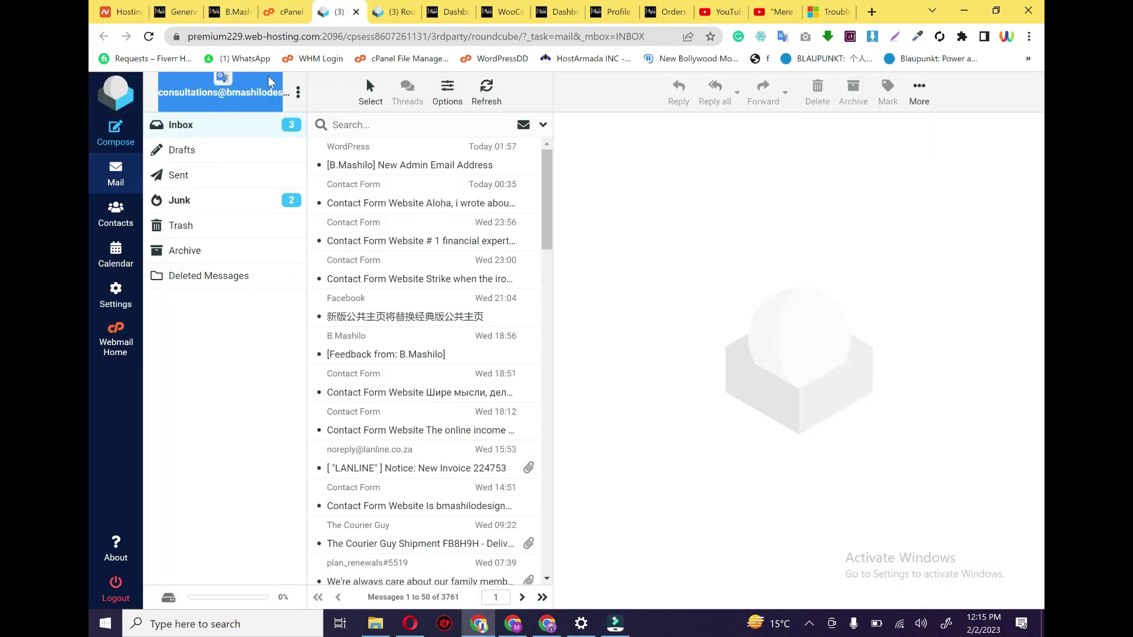
{"action": "left_click", "coordinate": [964, 10]}
{"action": "left_click", "coordinate": [964, 10]}
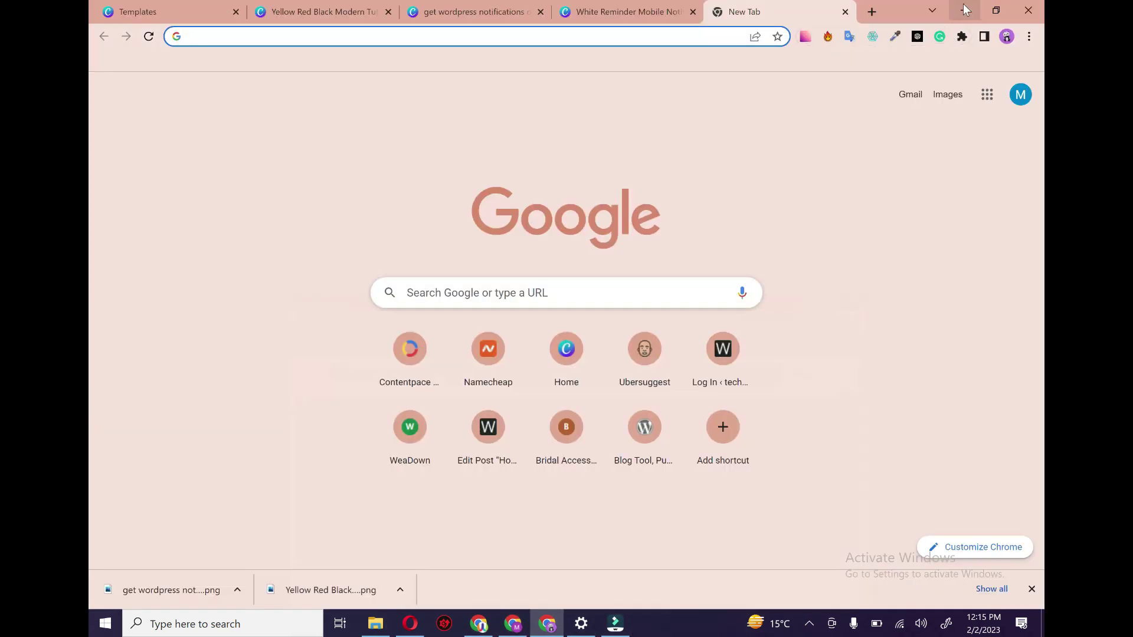
{"action": "left_click", "coordinate": [964, 11]}
- Create a new desktop text document holding the consultations mailbox's new password, and save it
{"action": "right_click", "coordinate": [659, 188]}
{"action": "mouse_move", "coordinate": [740, 282]}
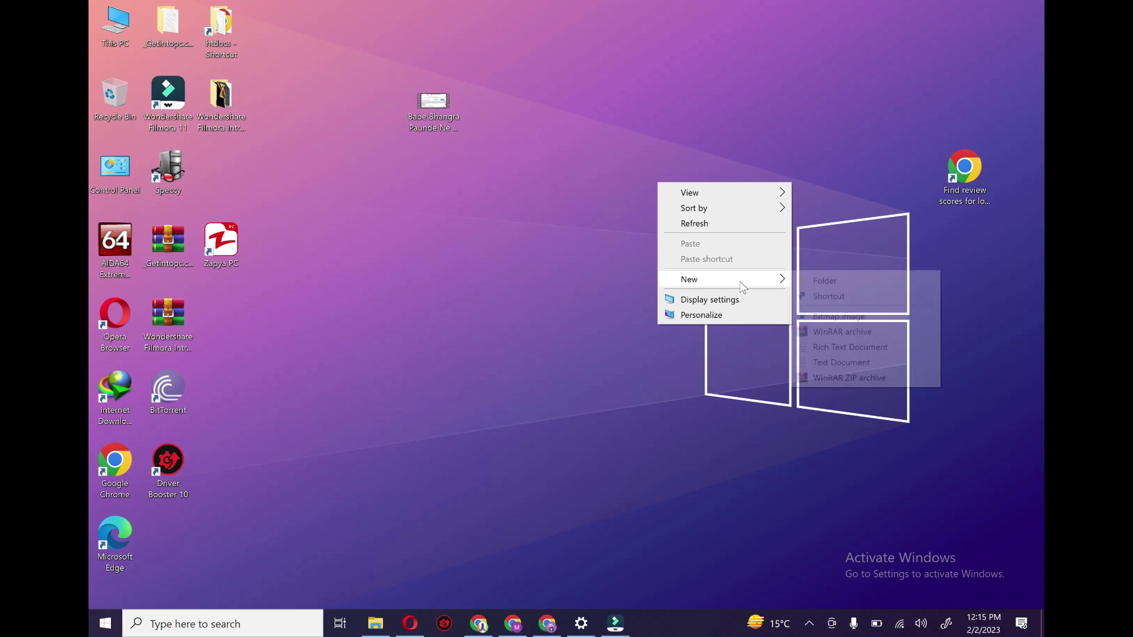
{"action": "left_click", "coordinate": [827, 363]}
{"action": "left_click", "coordinate": [709, 202]}
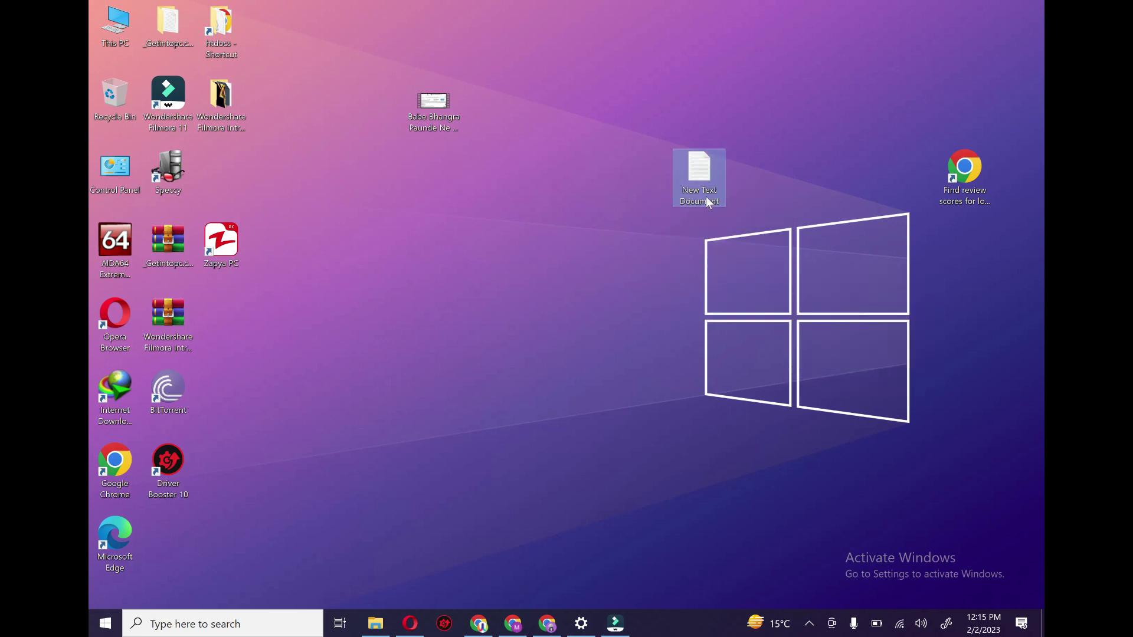
{"action": "key", "text": "Return"}
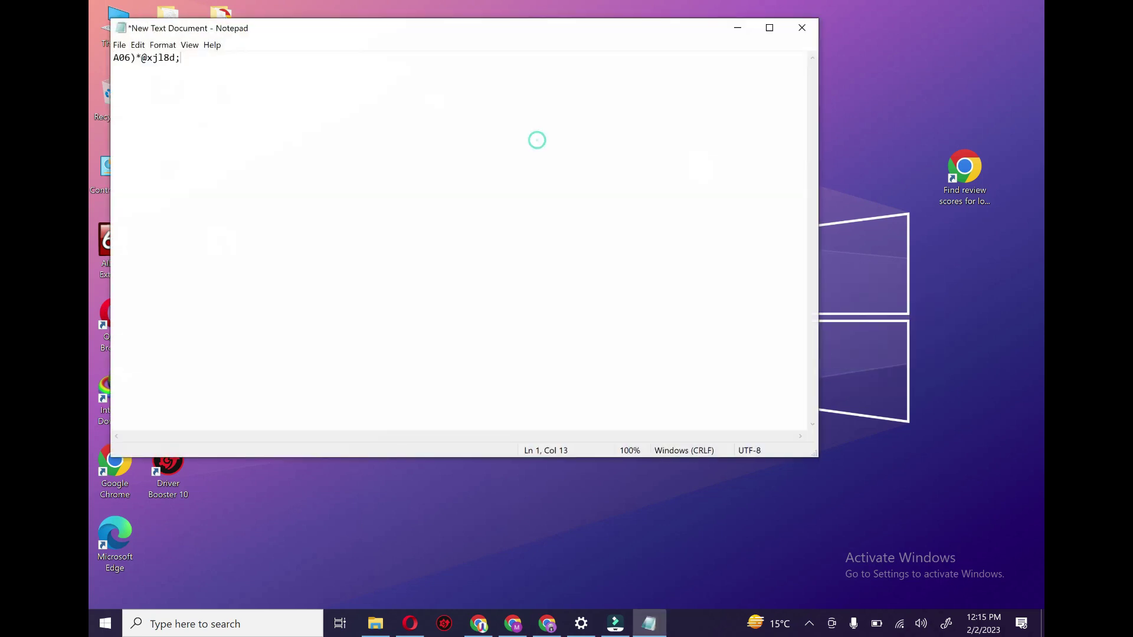
{"action": "key", "text": "ctrl+s"}
{"action": "left_click", "coordinate": [738, 29]}
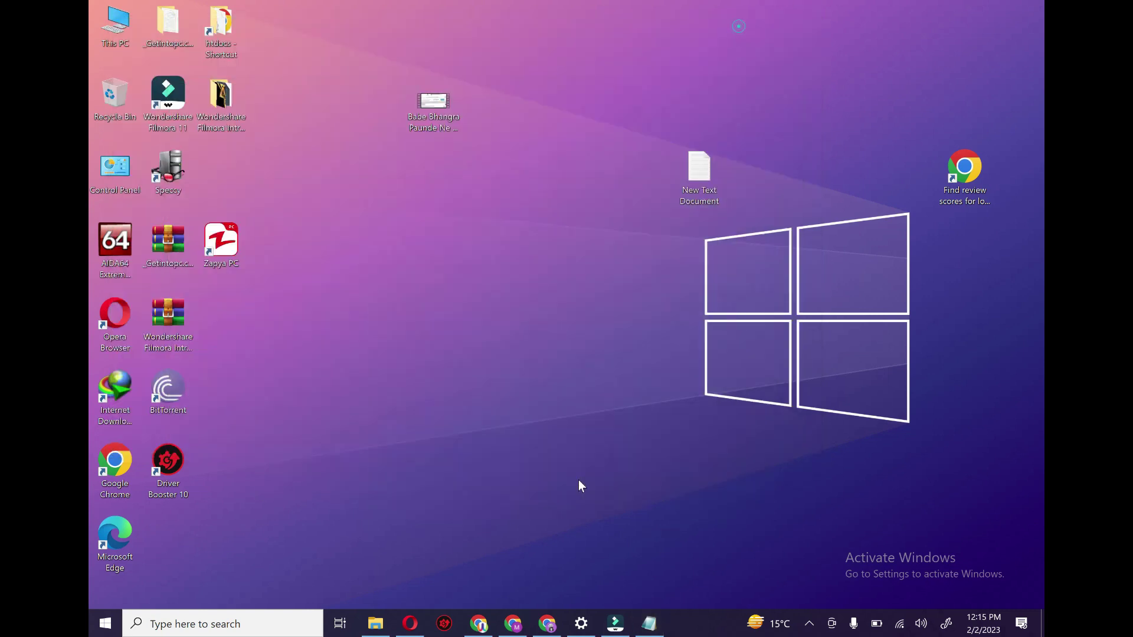
{"action": "left_click", "coordinate": [494, 624]}
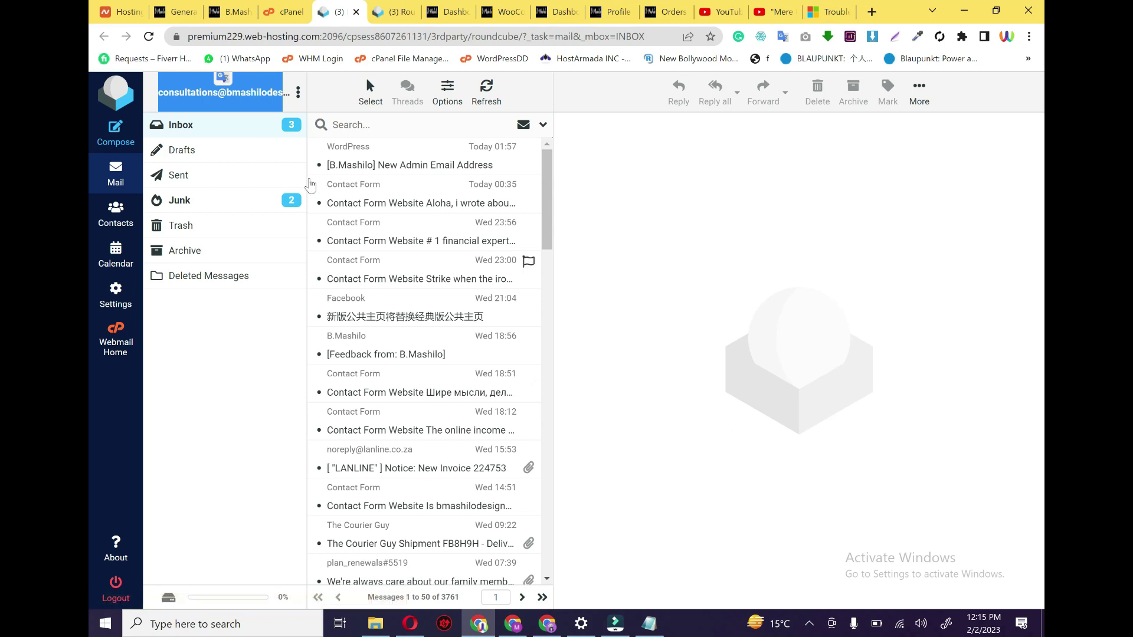
- Return to the cPanel mail client setup page and select the mailbox username
{"action": "left_click", "coordinate": [451, 12]}
{"action": "left_click", "coordinate": [400, 9]}
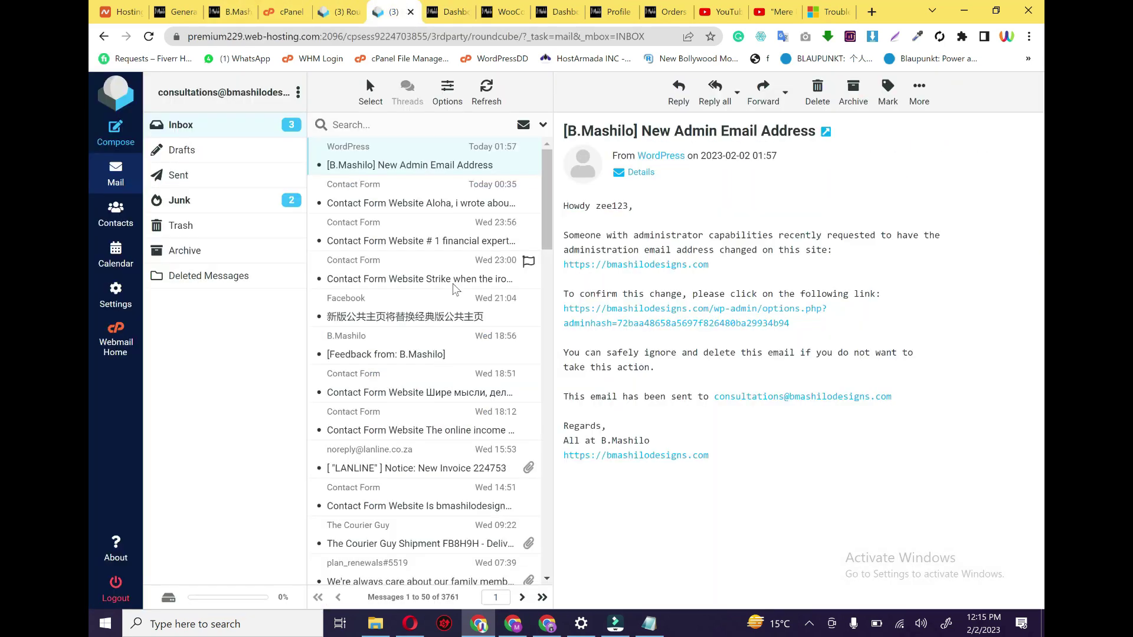
{"action": "left_click", "coordinate": [346, 12]}
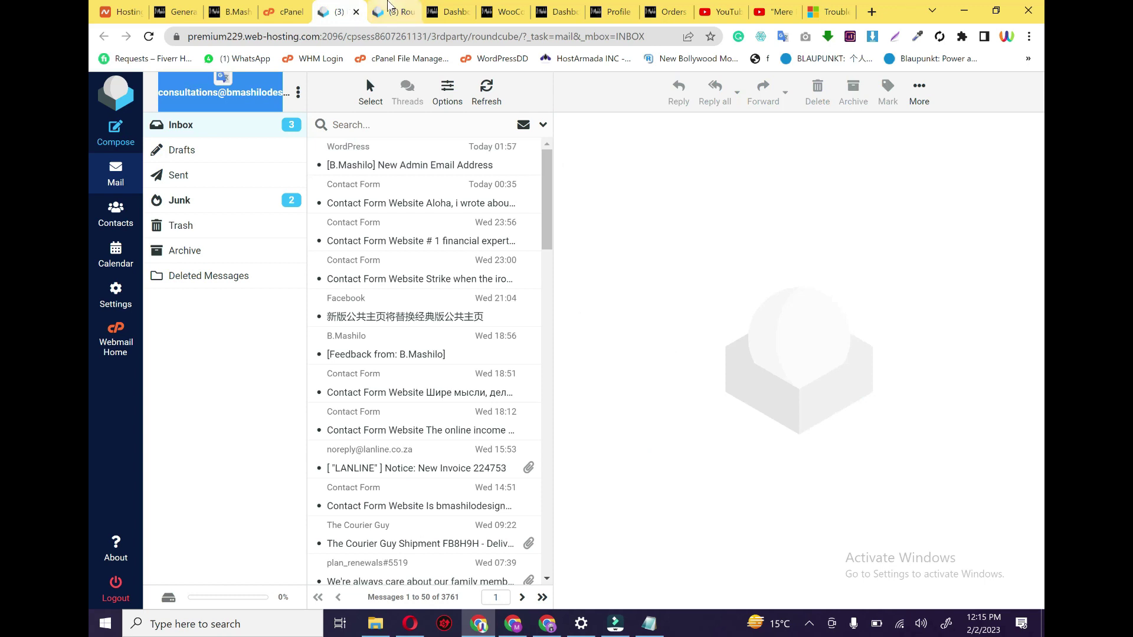
{"action": "left_click", "coordinate": [233, 12]}
{"action": "left_click", "coordinate": [287, 12]}
{"action": "scroll", "coordinate": [690, 338], "scroll_direction": "down", "scroll_amount": 3}
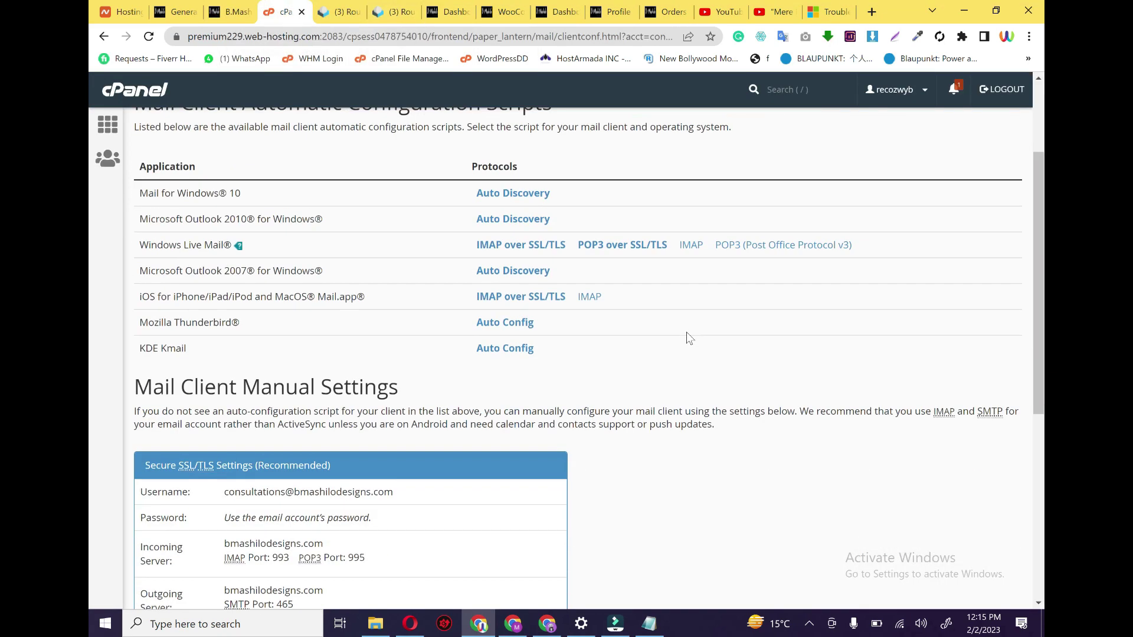
{"action": "scroll", "coordinate": [687, 337], "scroll_direction": "down", "scroll_amount": 5}
{"action": "scroll", "coordinate": [685, 336], "scroll_direction": "up", "scroll_amount": 2}
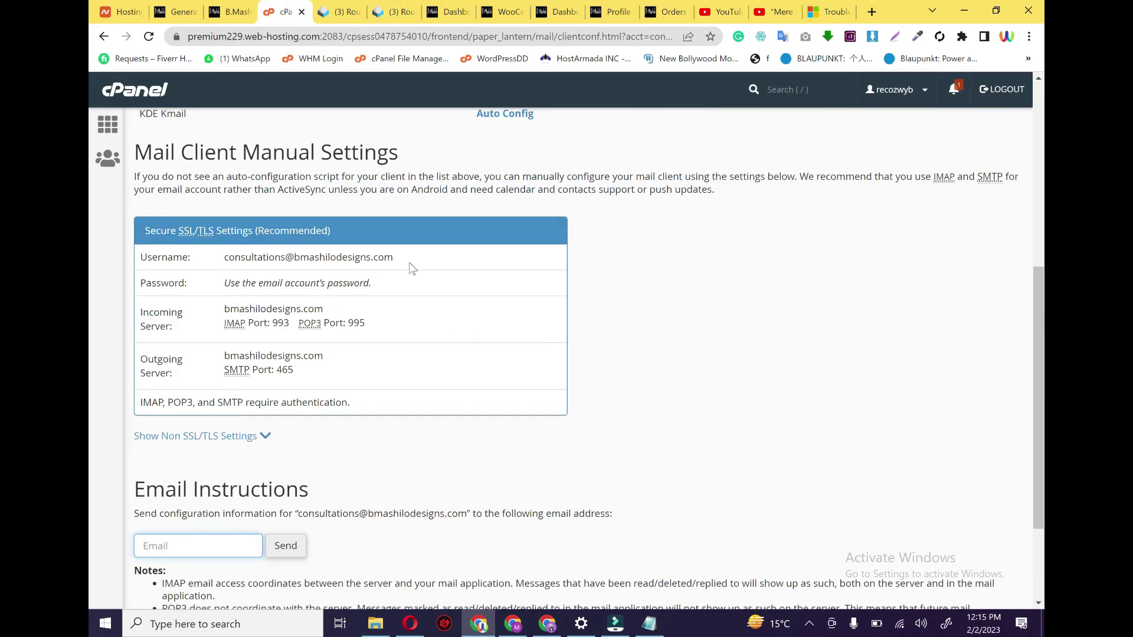
{"action": "left_click_drag", "start_coordinate": [411, 268], "coordinate": [226, 267]}
{"action": "key", "text": "ctrl+c"}
- Send the client configuration instructions to the consultations mailbox's own address
{"action": "scroll", "coordinate": [532, 358], "scroll_direction": "down", "scroll_amount": 3}
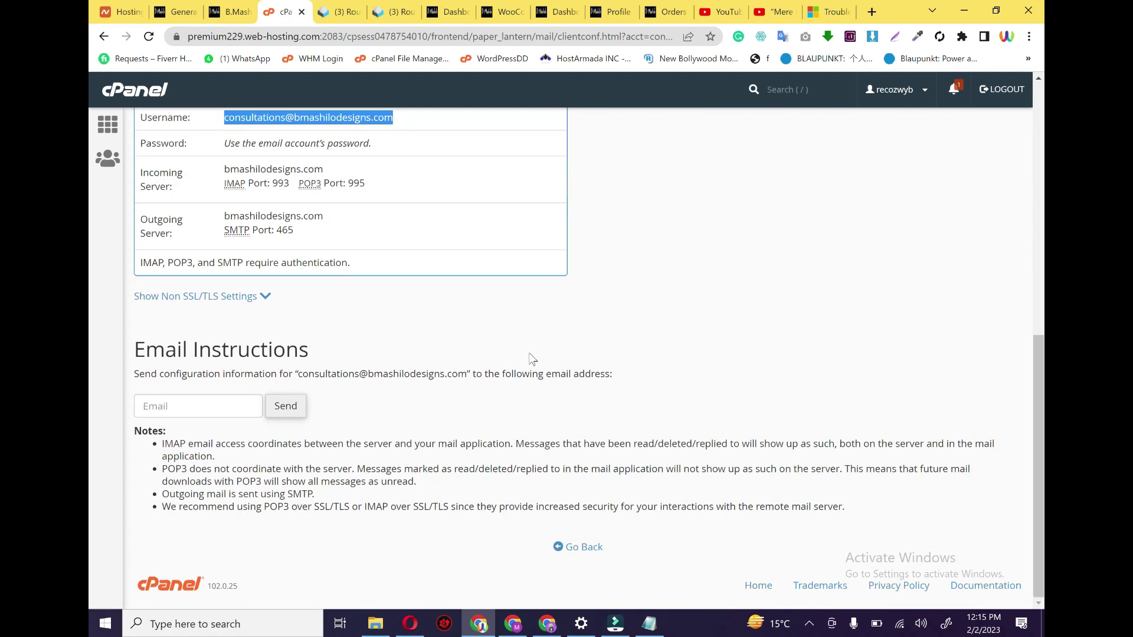
{"action": "left_click", "coordinate": [198, 407]}
{"action": "key", "text": "ctrl+v"}
{"action": "left_click", "coordinate": [286, 406]}
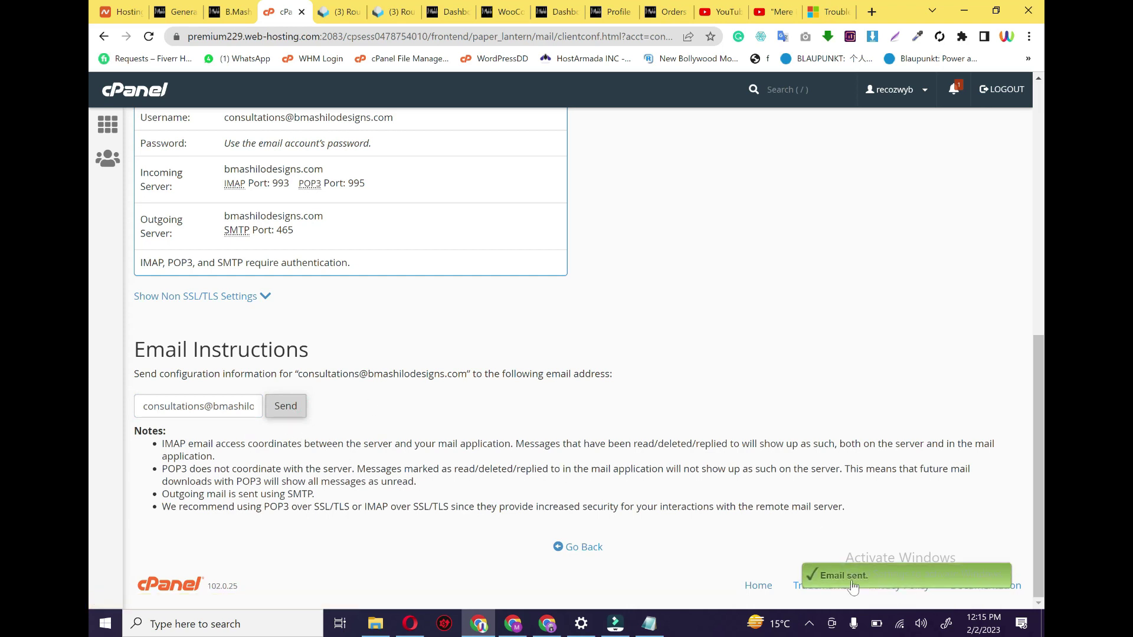
{"action": "left_click", "coordinate": [342, 12]}
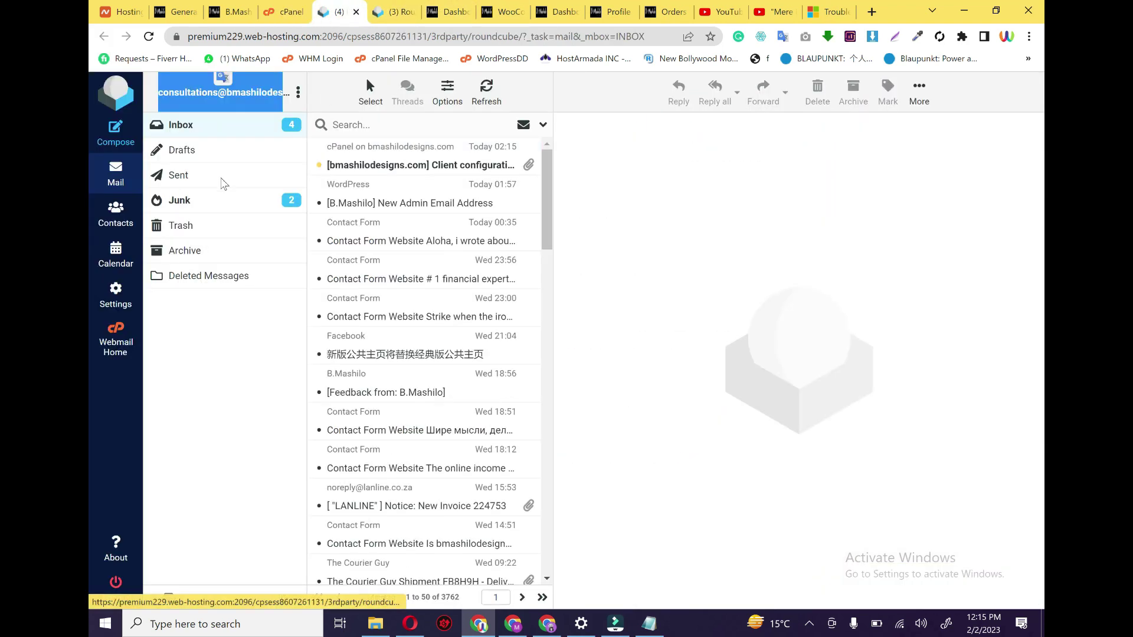
- Open the cPanel client configuration email and select its Mail Client Manual Settings table
{"action": "left_click", "coordinate": [375, 164]}
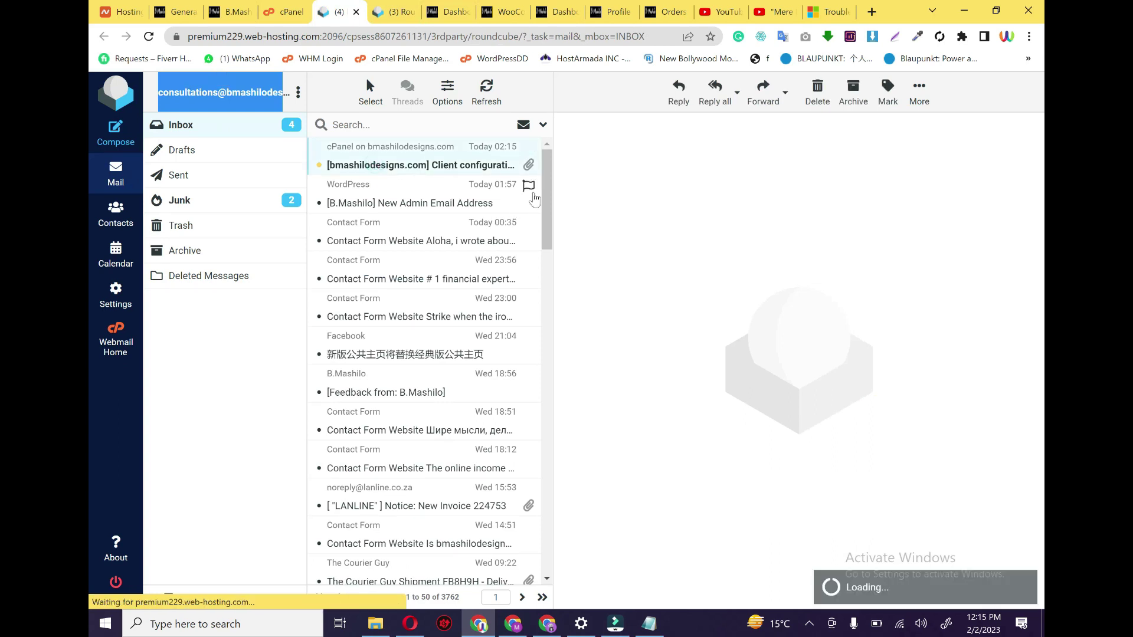
{"action": "scroll", "coordinate": [780, 345], "scroll_direction": "down", "scroll_amount": 2}
{"action": "scroll", "coordinate": [782, 347], "scroll_direction": "down", "scroll_amount": 1}
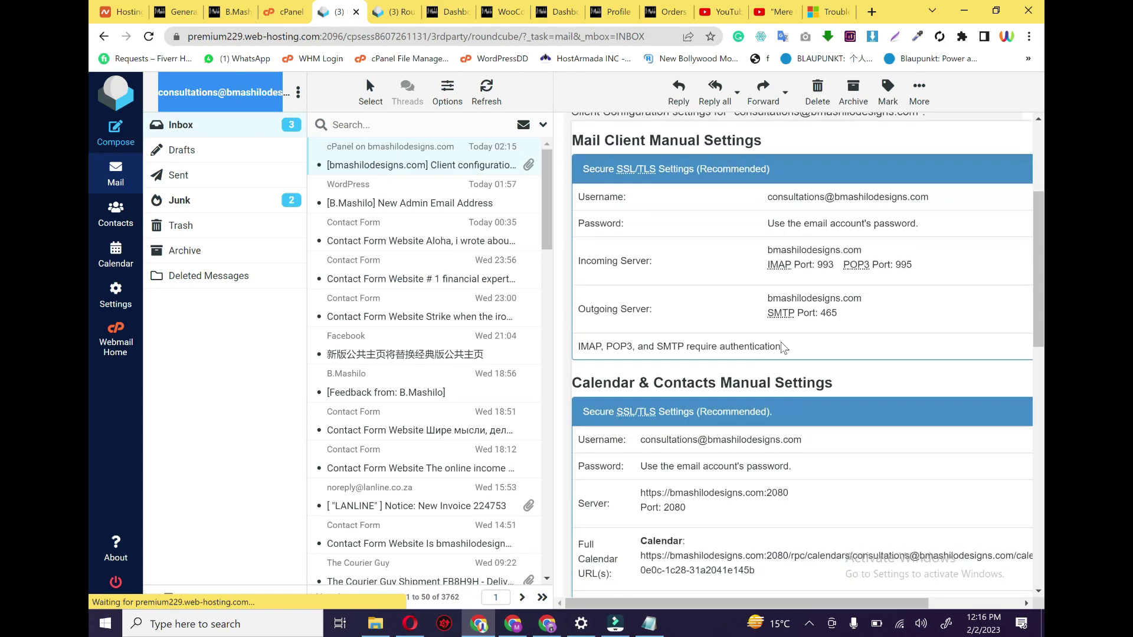
{"action": "left_click_drag", "start_coordinate": [797, 346], "coordinate": [570, 184]}
{"action": "scroll", "coordinate": [624, 196], "scroll_direction": "up", "scroll_amount": 1}
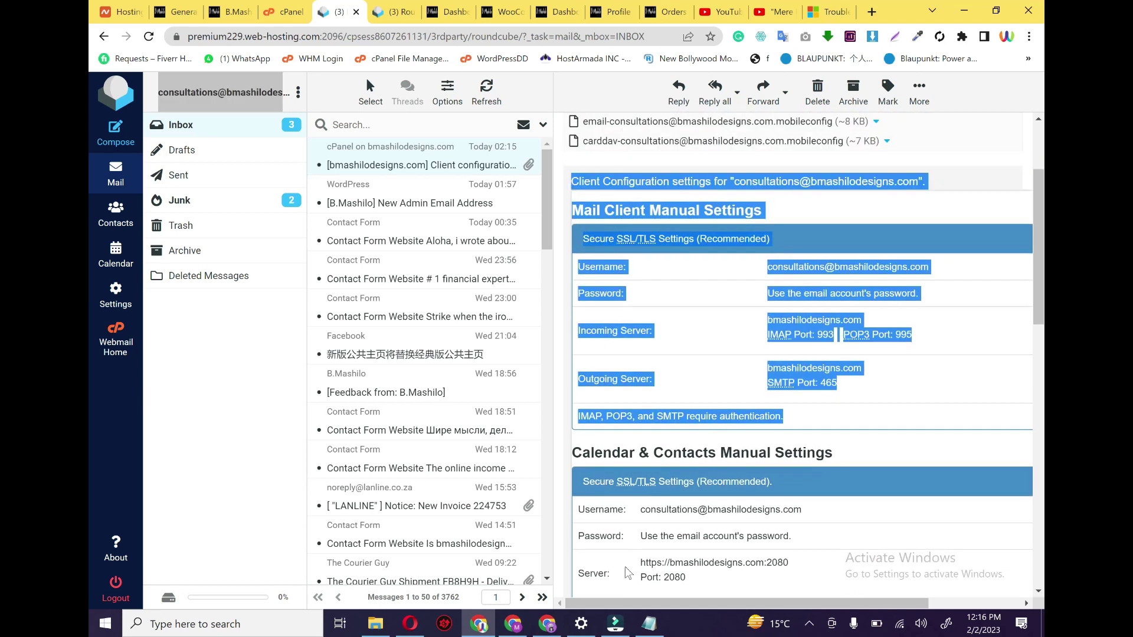
{"action": "left_click", "coordinate": [649, 624]}
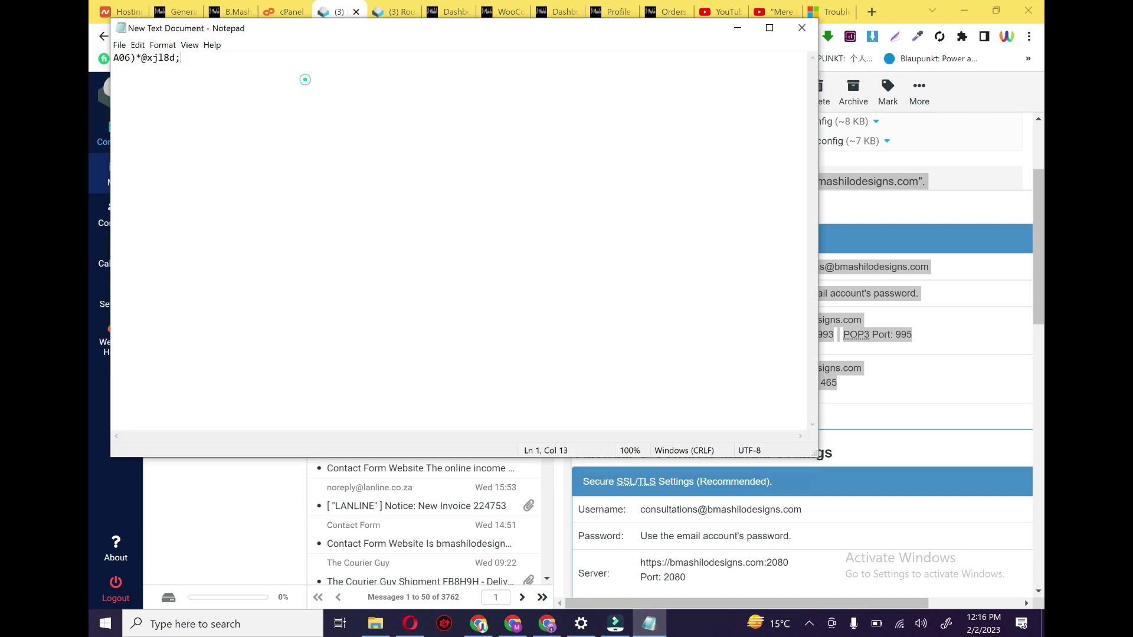
- Paste the manual mail settings on a new line below the password and save the Notepad file
{"action": "key", "text": "Return"}
{"action": "key", "text": "ctrl+v"}
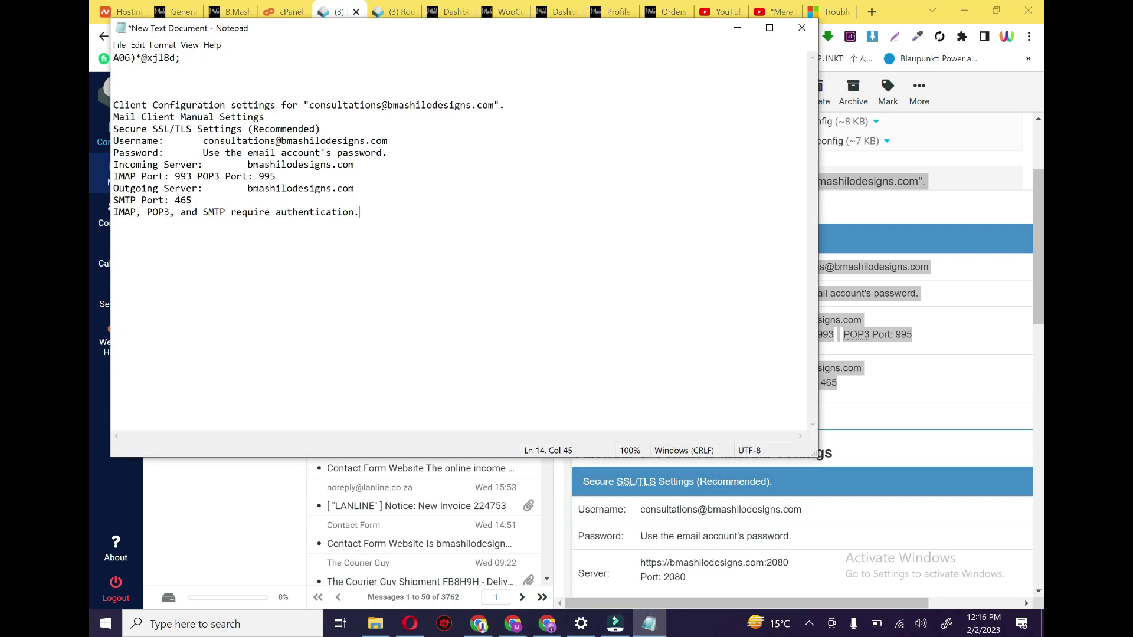
{"action": "left_click", "coordinate": [298, 115]}
{"action": "key", "text": "ctrl+s"}
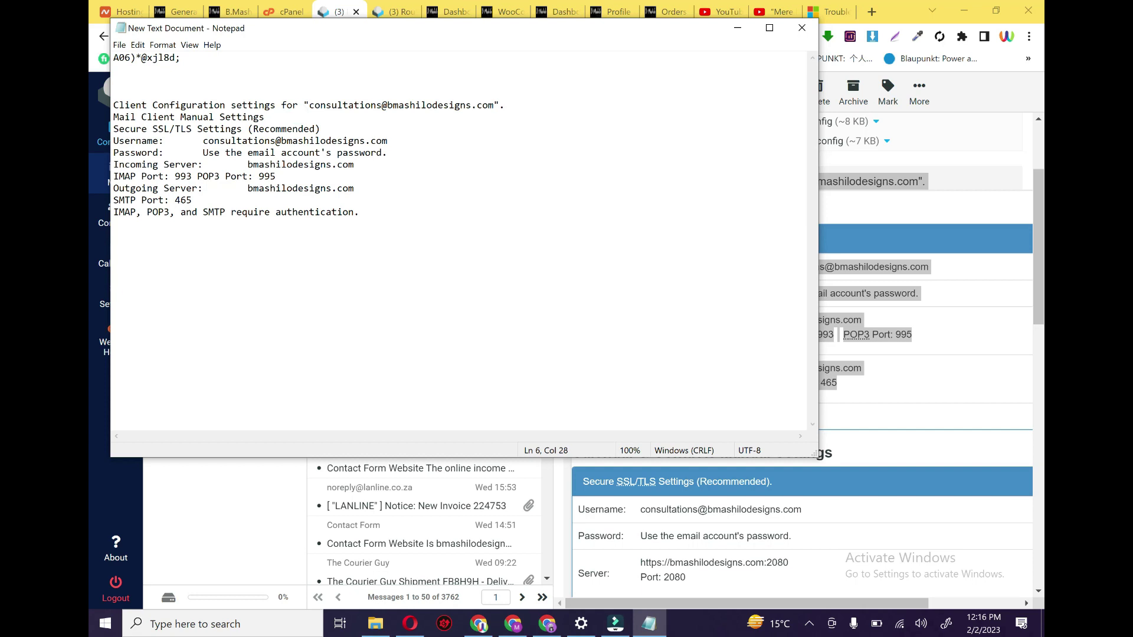
{"action": "left_click", "coordinate": [666, 629]}
{"action": "left_click", "coordinate": [283, 11]}
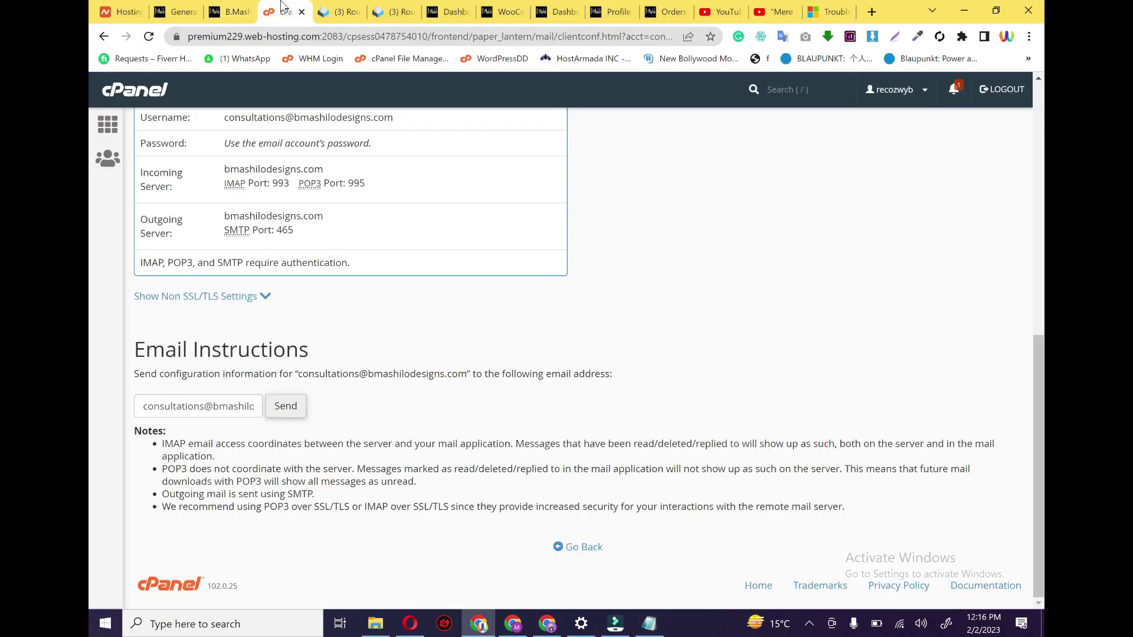
{"action": "scroll", "coordinate": [440, 219], "scroll_direction": "up", "scroll_amount": 9}
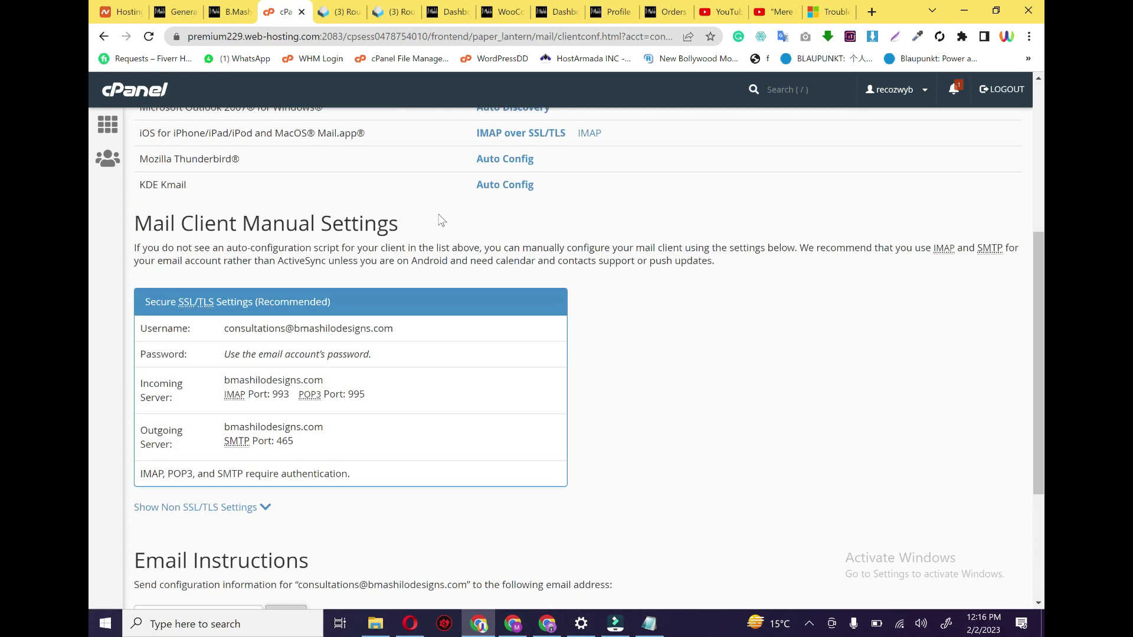
{"action": "left_click", "coordinate": [233, 9]}
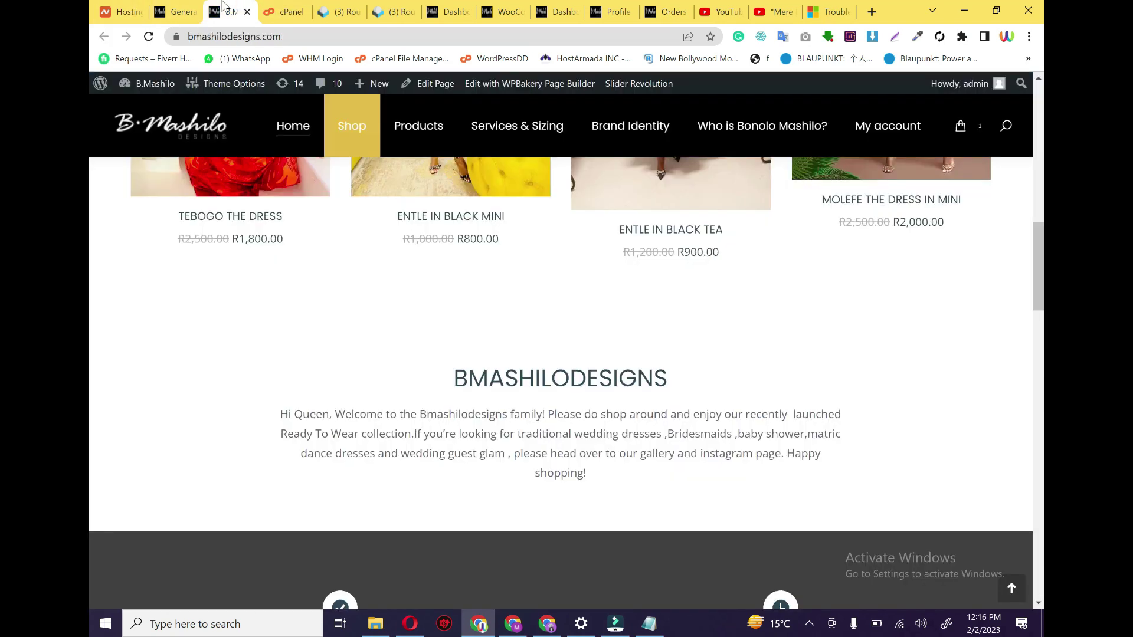
{"action": "left_click", "coordinate": [187, 5]}
{"action": "scroll", "coordinate": [590, 342], "scroll_direction": "down", "scroll_amount": 1}
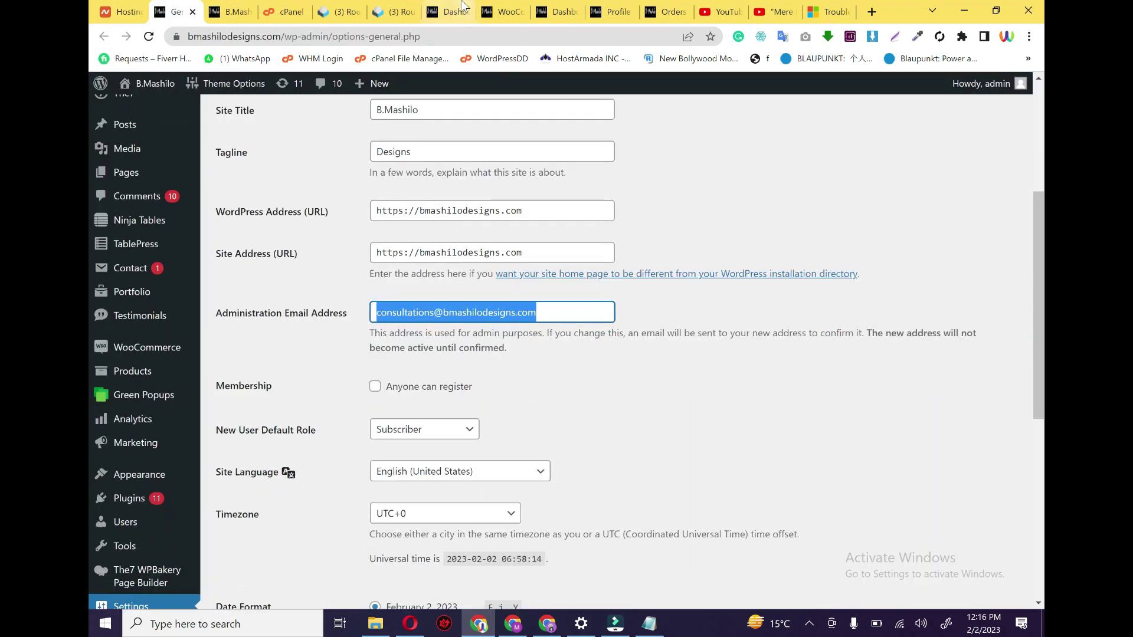
{"action": "left_click", "coordinate": [505, 12]}
{"action": "scroll", "coordinate": [746, 332], "scroll_direction": "down", "scroll_amount": 3}
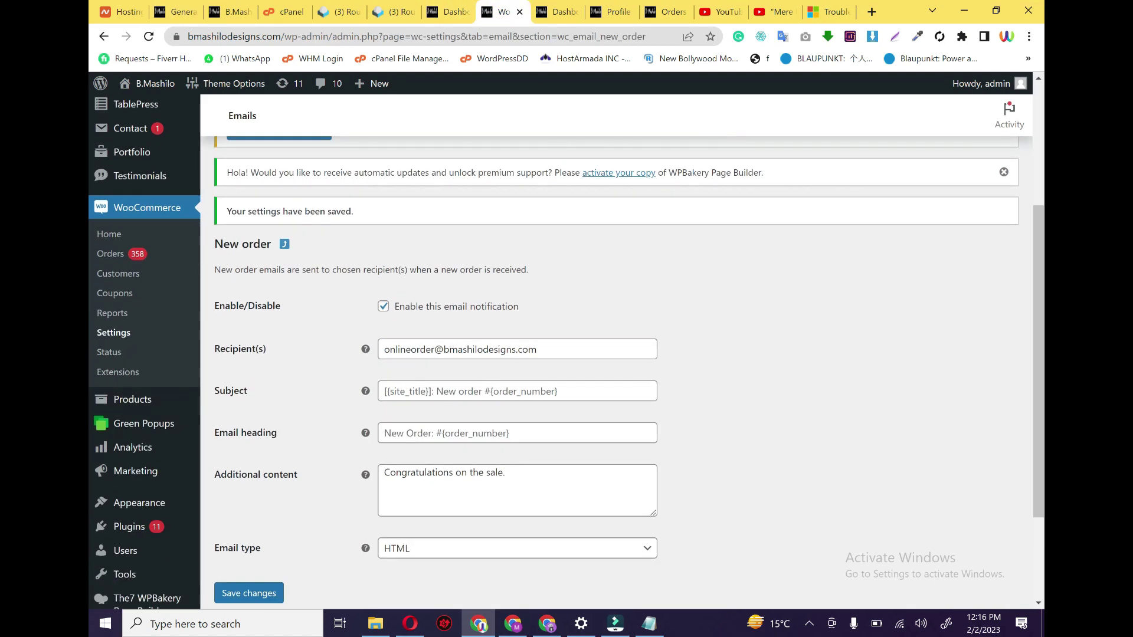
{"action": "left_click_drag", "start_coordinate": [546, 353], "coordinate": [312, 357]}
{"action": "key", "text": "ctrl+c"}
{"action": "left_click", "coordinate": [302, 5]}
{"action": "scroll", "coordinate": [590, 354], "scroll_direction": "down", "scroll_amount": 2}
{"action": "scroll", "coordinate": [607, 373], "scroll_direction": "up", "scroll_amount": 2}
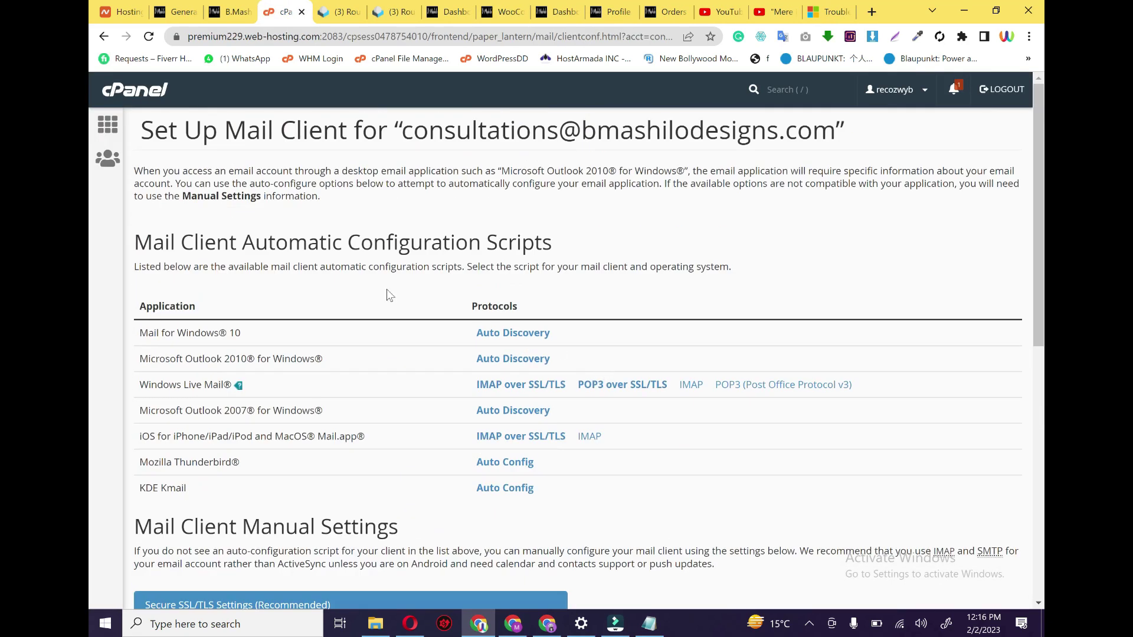
- Go to the cPanel home page and scroll down past the Softaculous and Files sections
{"action": "scroll", "coordinate": [390, 295], "scroll_direction": "down", "scroll_amount": 6}
{"action": "scroll", "coordinate": [295, 236], "scroll_direction": "up", "scroll_amount": 6}
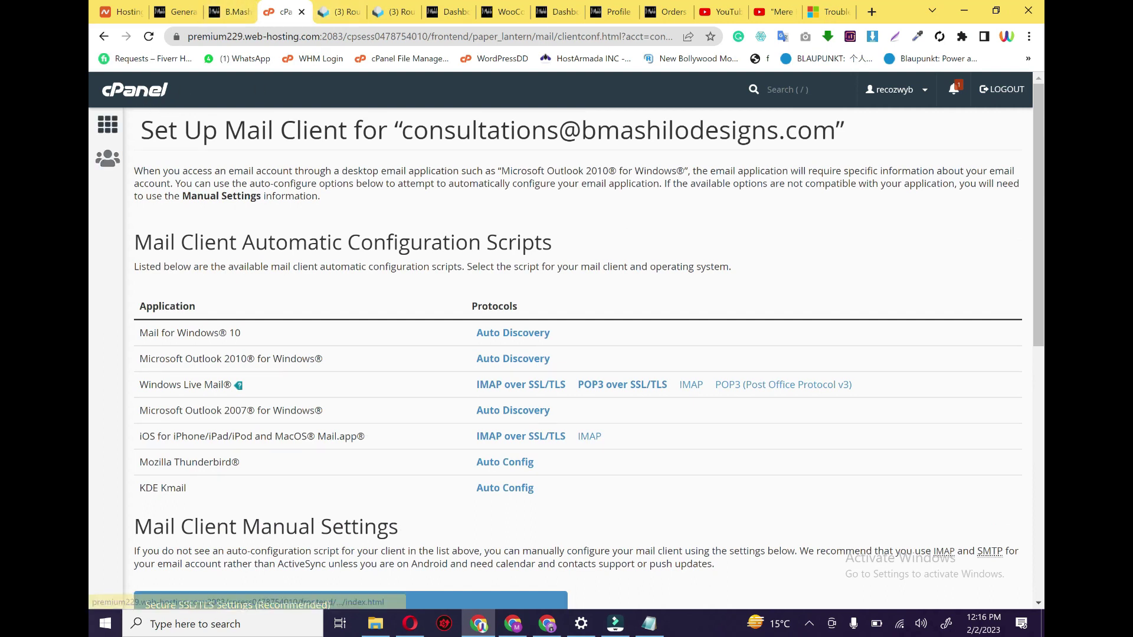
{"action": "left_click", "coordinate": [135, 89]}
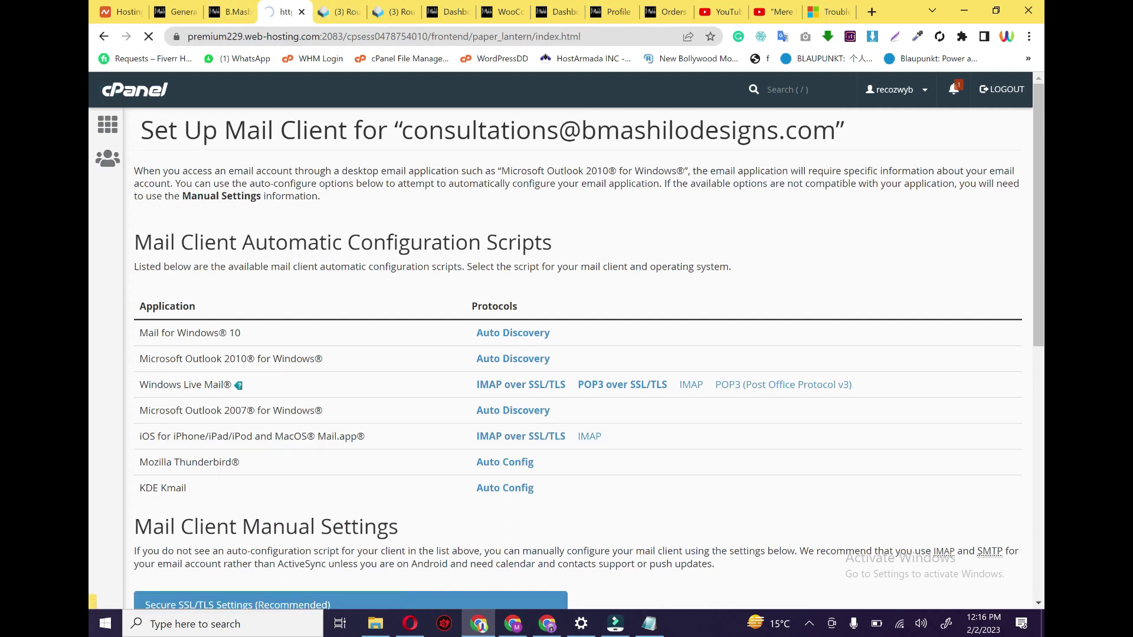
{"action": "scroll", "coordinate": [466, 354], "scroll_direction": "down", "scroll_amount": 2}
{"action": "scroll", "coordinate": [358, 375], "scroll_direction": "down", "scroll_amount": 6}
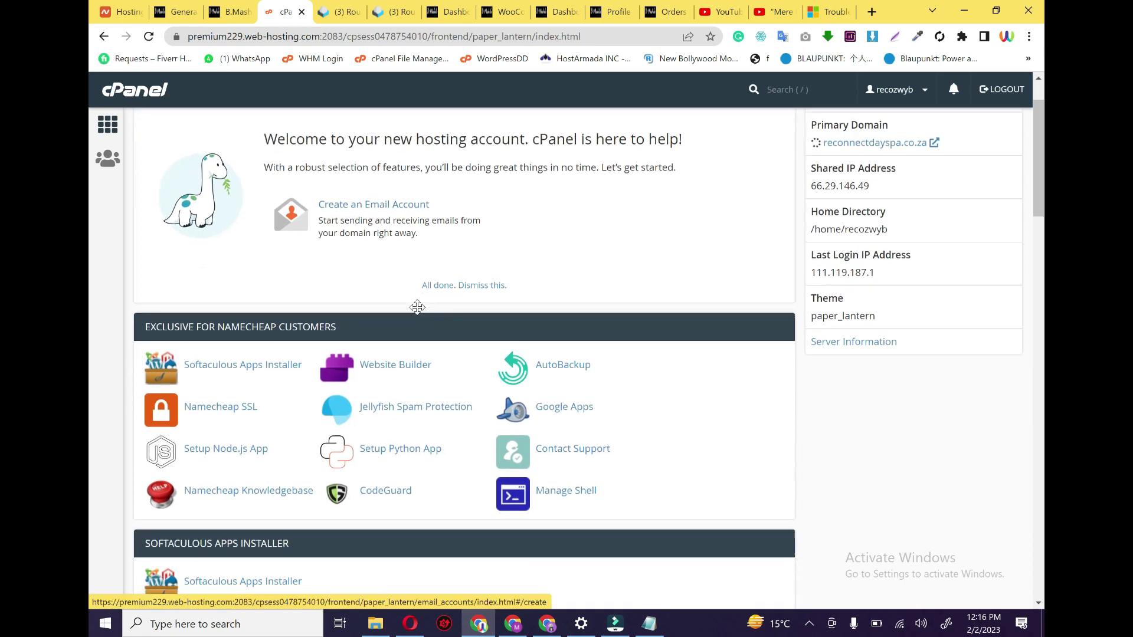
{"action": "scroll", "coordinate": [357, 368], "scroll_direction": "down", "scroll_amount": 7}
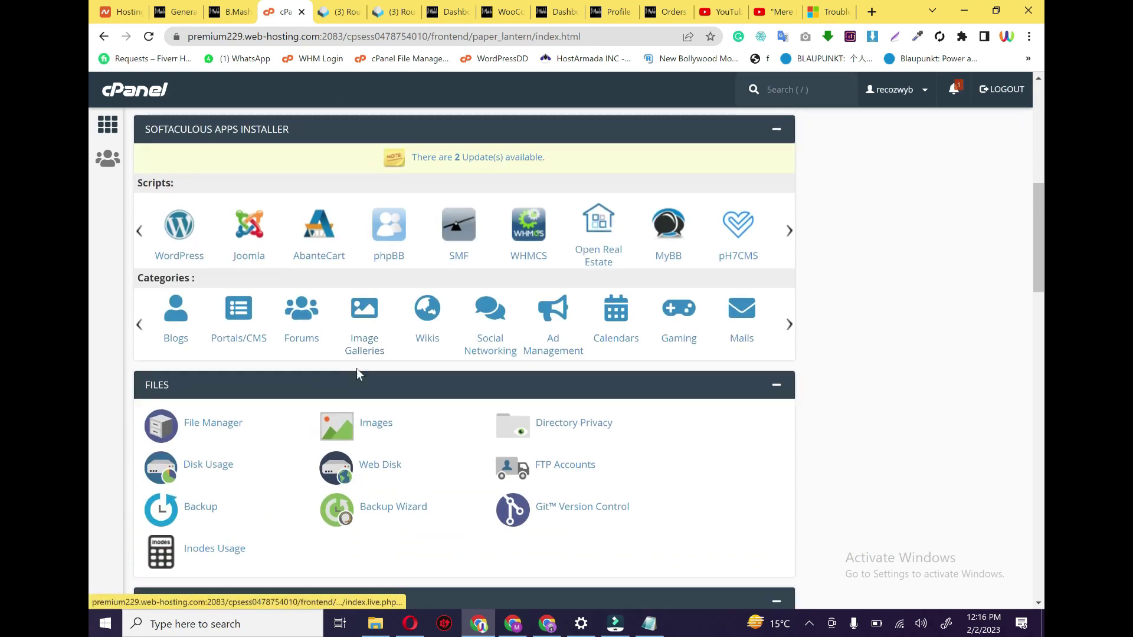
- Open Email Accounts and paste the onlineorder address into Search to filter the list
{"action": "left_click", "coordinate": [417, 290]}
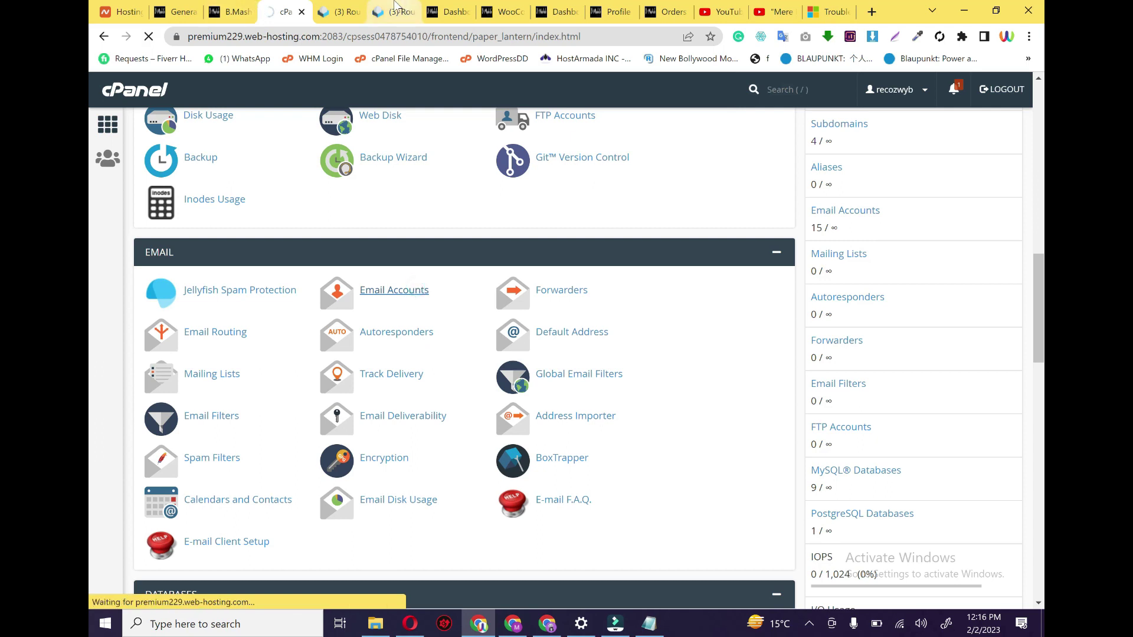
{"action": "mouse_move", "coordinate": [345, 6]}
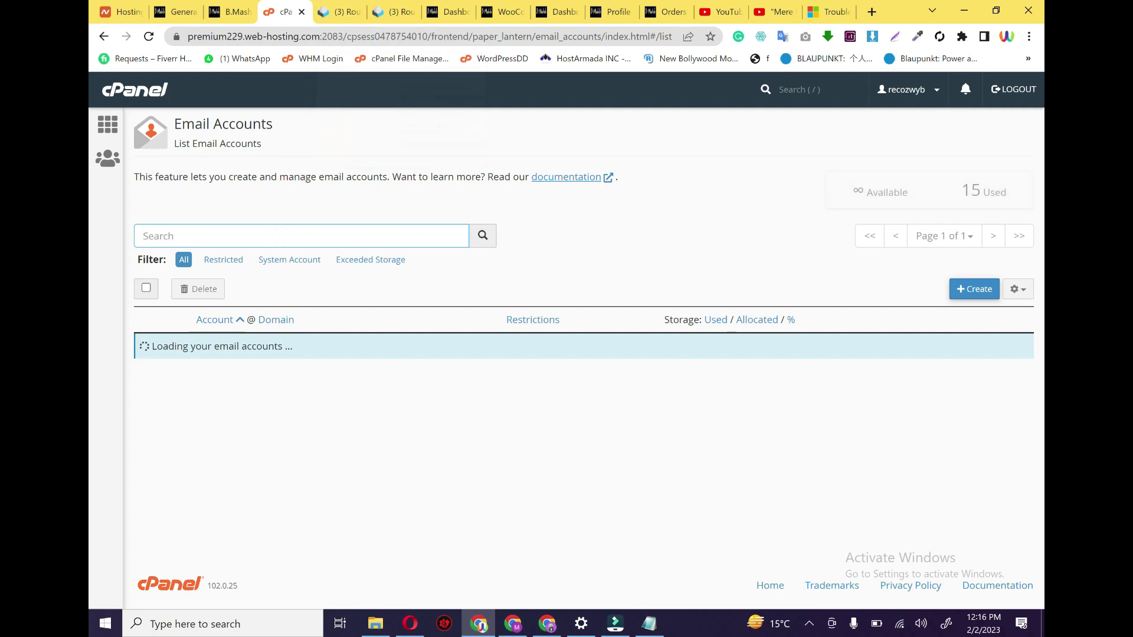
{"action": "key", "text": "ctrl+v"}
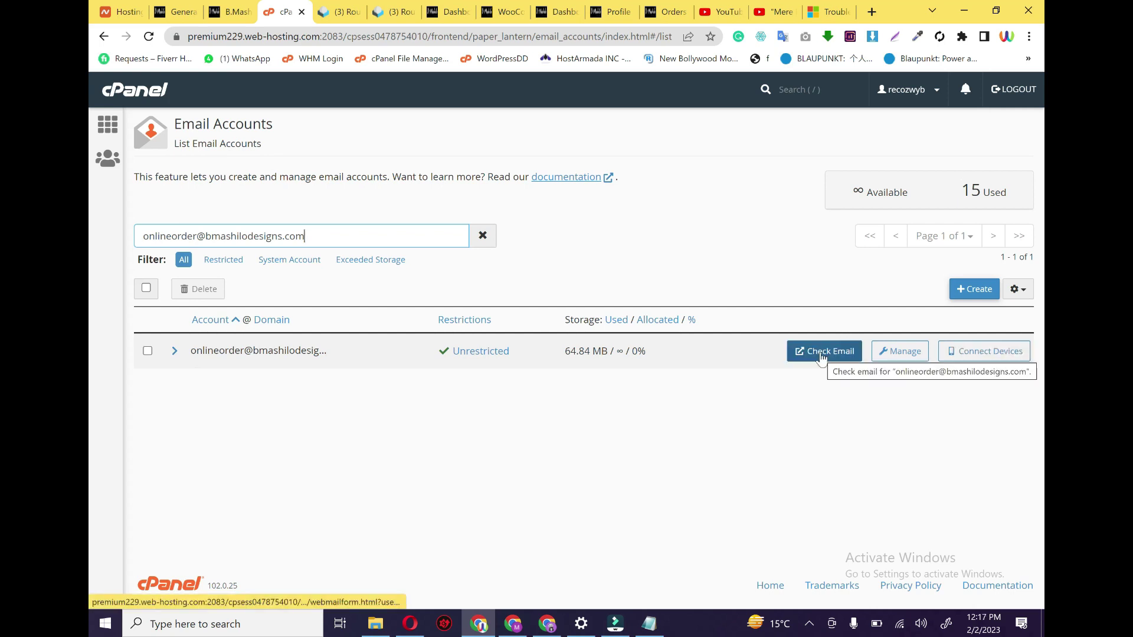
- Via Connect Devices, email the onlineorder mailbox its own client configuration instructions
{"action": "left_click", "coordinate": [969, 357]}
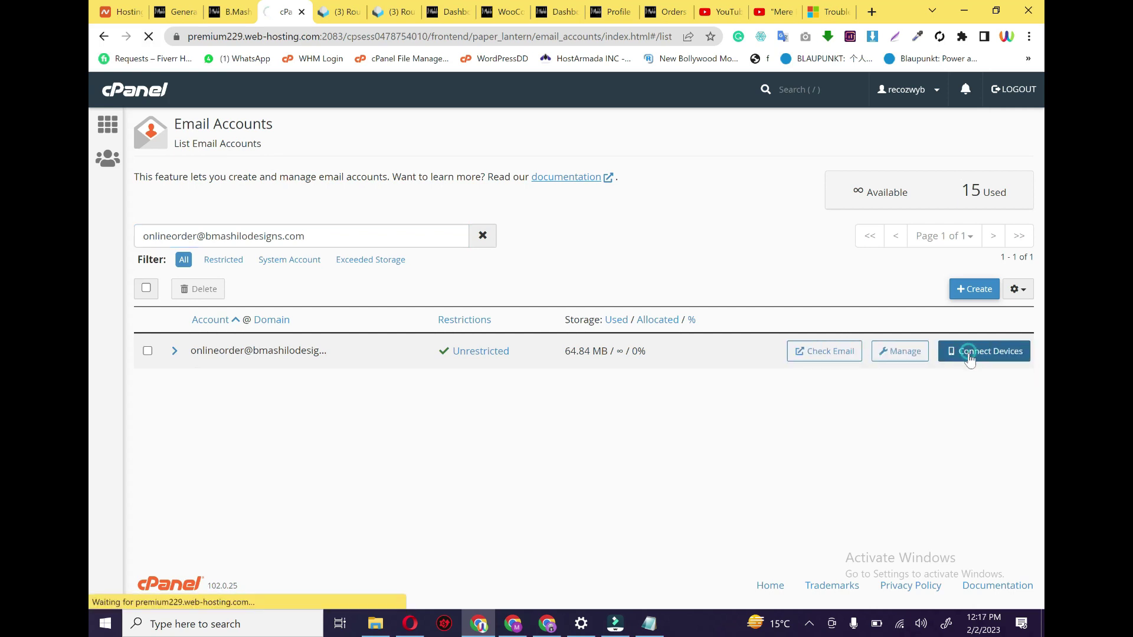
{"action": "scroll", "coordinate": [617, 341], "scroll_direction": "down", "scroll_amount": 10}
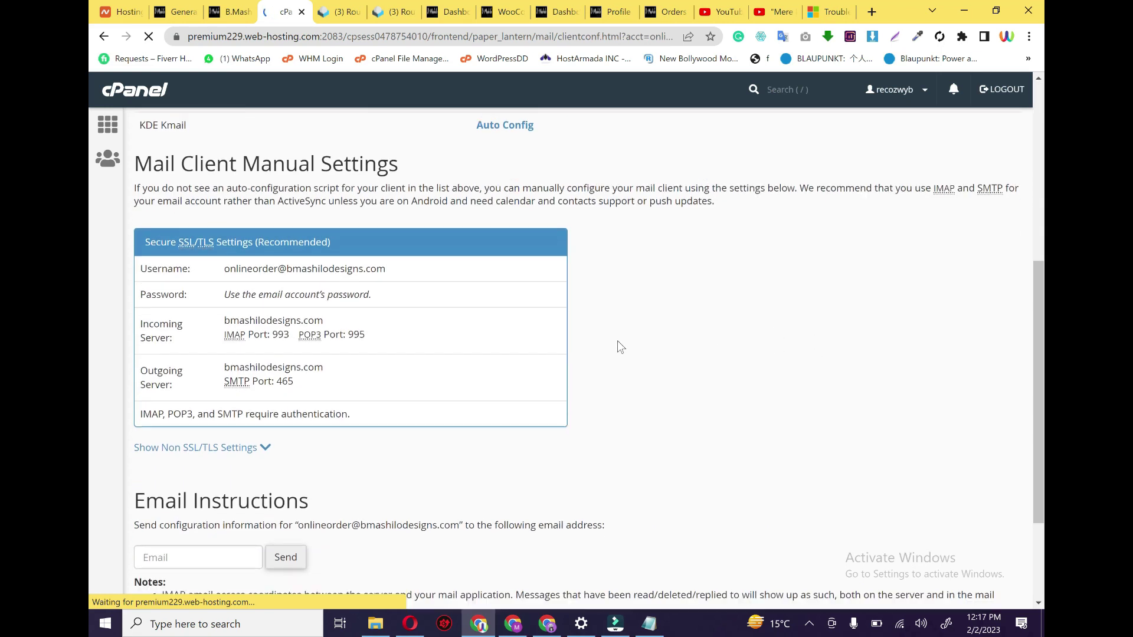
{"action": "left_click", "coordinate": [198, 406]}
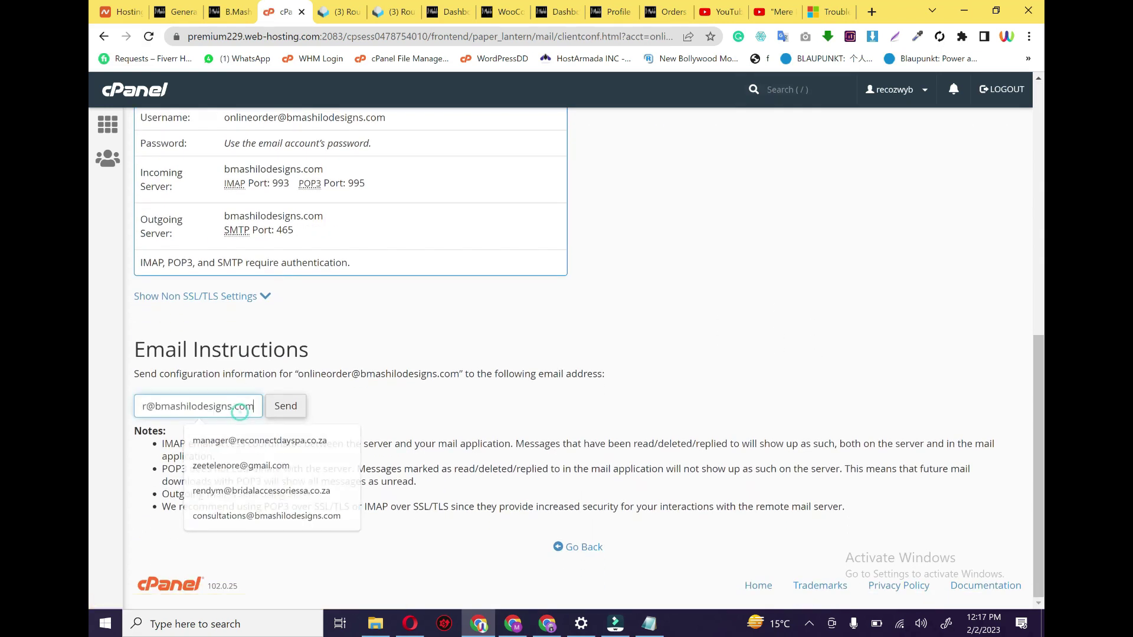
{"action": "left_click", "coordinate": [212, 516]}
{"action": "left_click", "coordinate": [287, 413]}
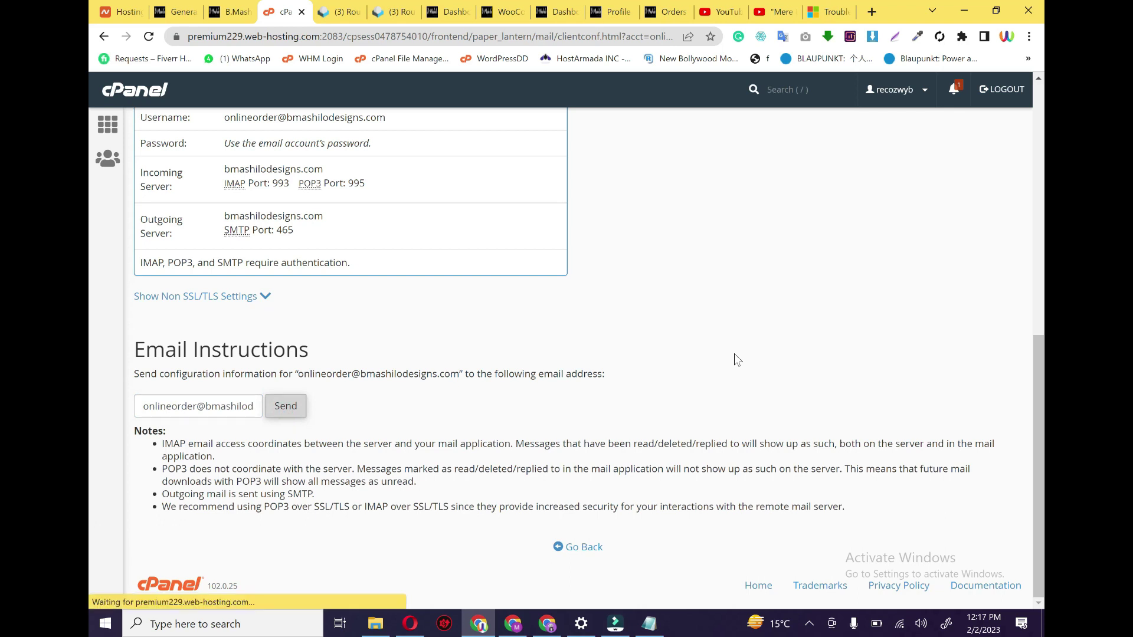
{"action": "scroll", "coordinate": [862, 534], "scroll_direction": "up", "scroll_amount": 7}
{"action": "scroll", "coordinate": [856, 528], "scroll_direction": "up", "scroll_amount": 2}
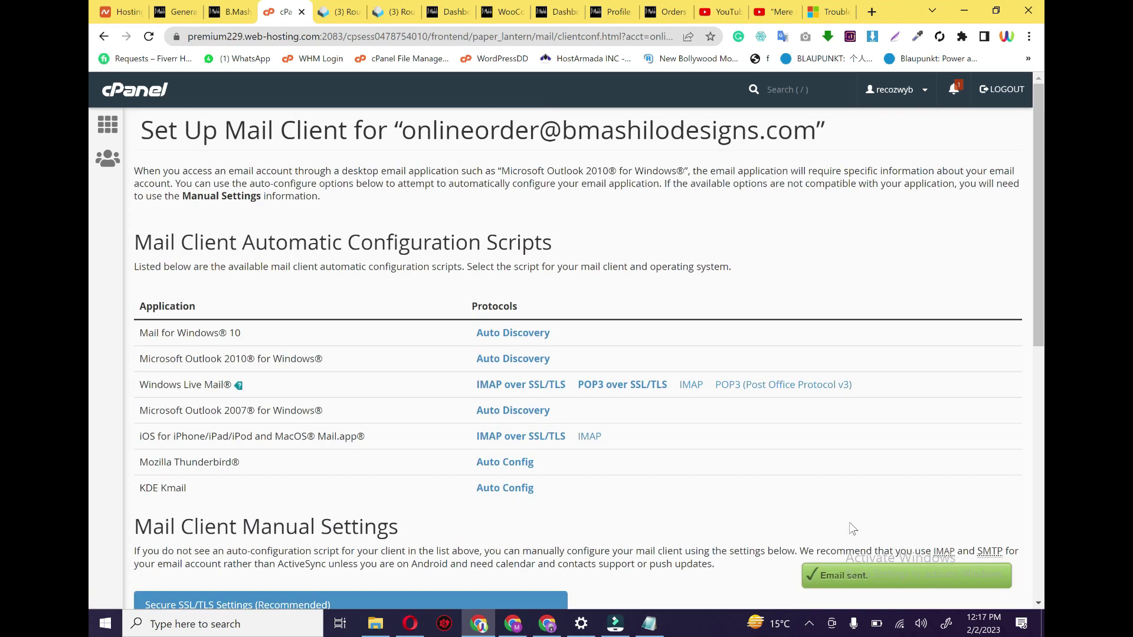
{"action": "left_click", "coordinate": [104, 37]}
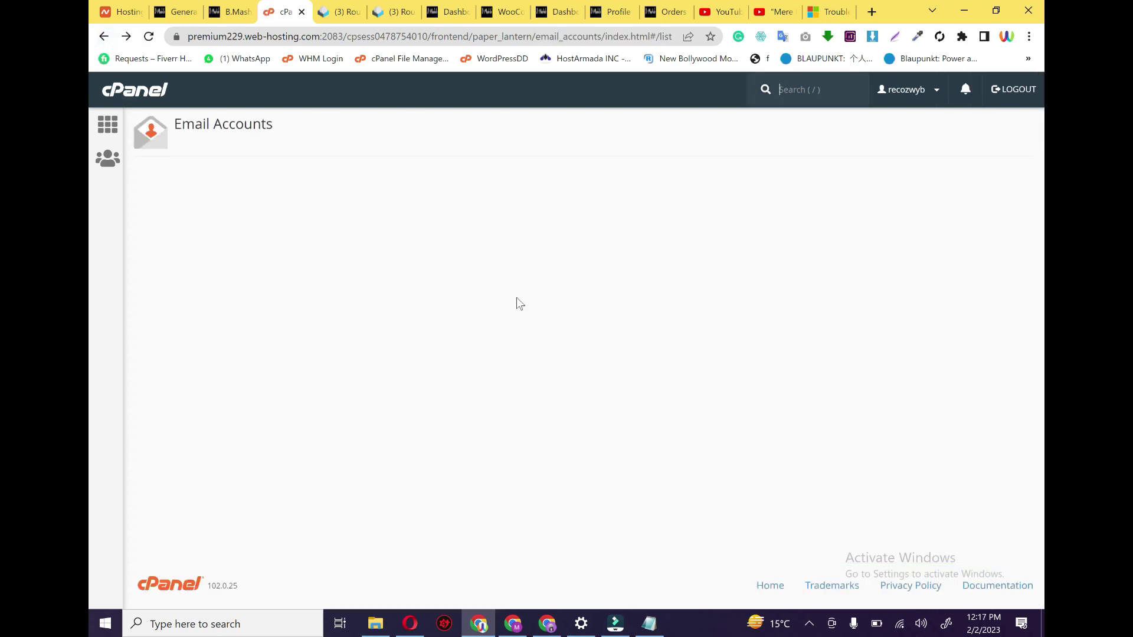
- Generate a strong new password for the onlineorder account, copy it, and save the account settings
{"action": "scroll", "coordinate": [581, 303], "scroll_direction": "down", "scroll_amount": 5}
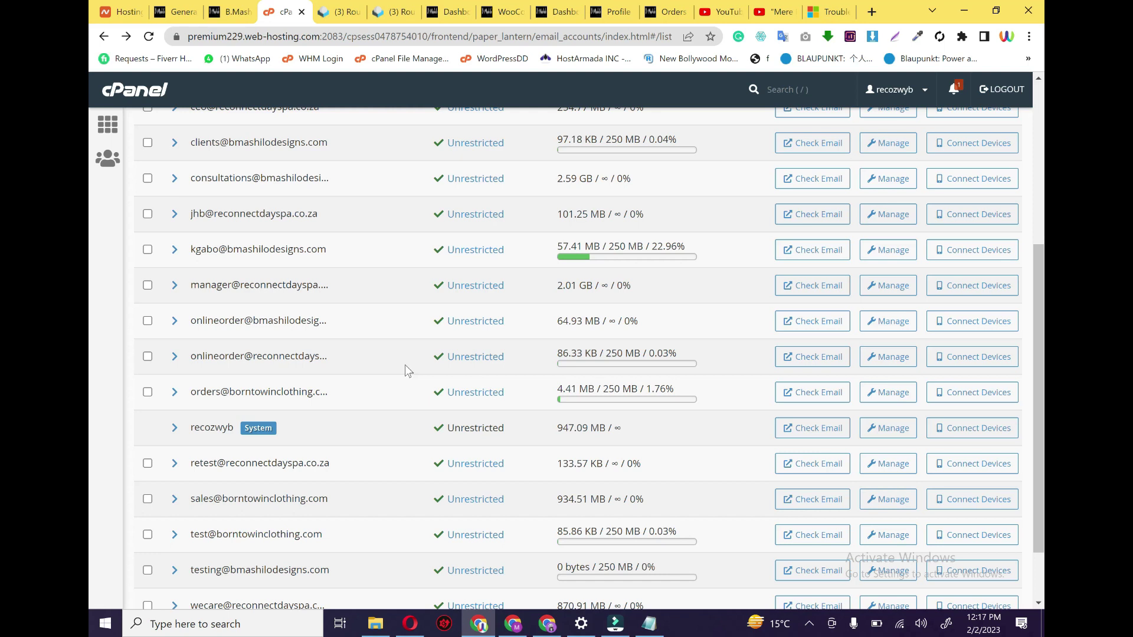
{"action": "scroll", "coordinate": [407, 360], "scroll_direction": "up", "scroll_amount": 5}
{"action": "left_click", "coordinate": [258, 239]}
{"action": "key", "text": "ctrl+v"}
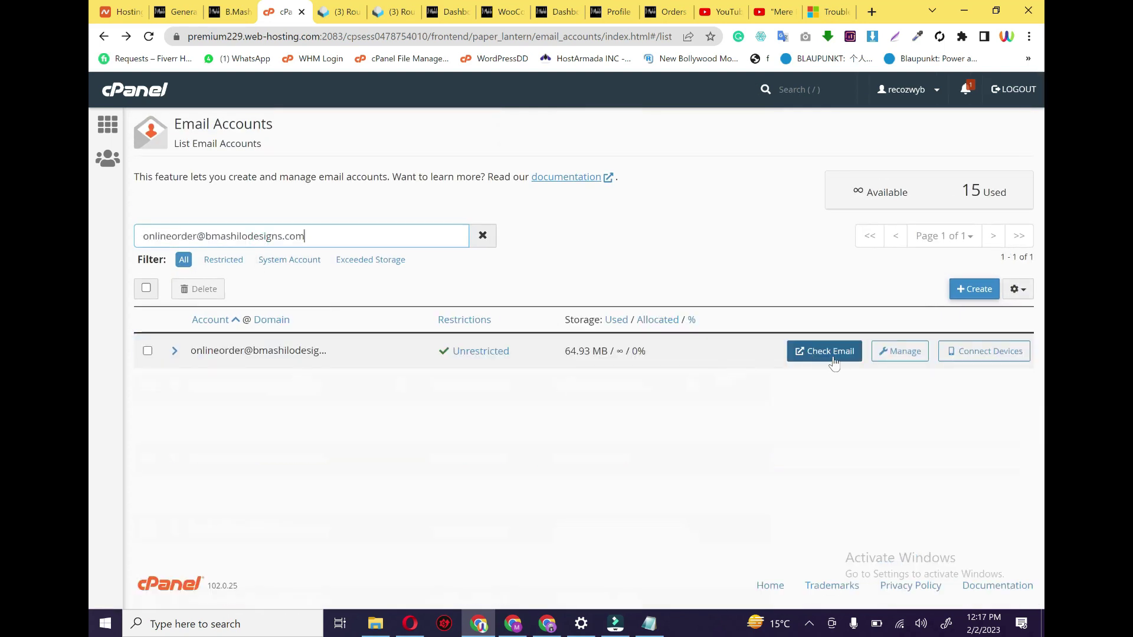
{"action": "left_click", "coordinate": [899, 352]}
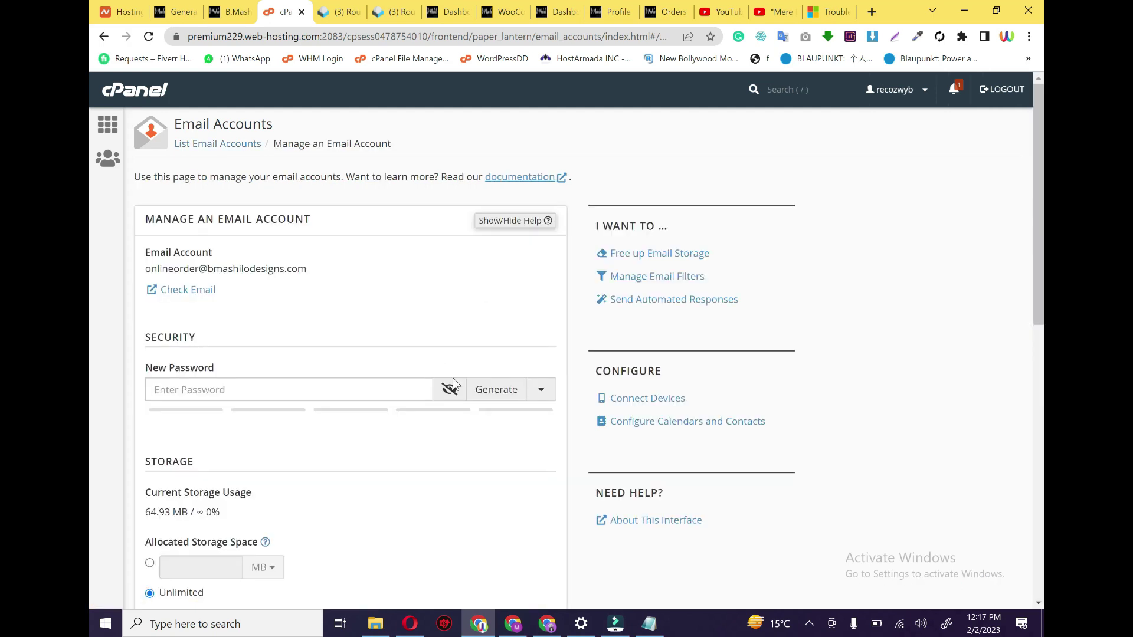
{"action": "left_click", "coordinate": [506, 392]}
{"action": "triple_click", "coordinate": [318, 382]}
{"action": "key", "text": "ctrl+c"}
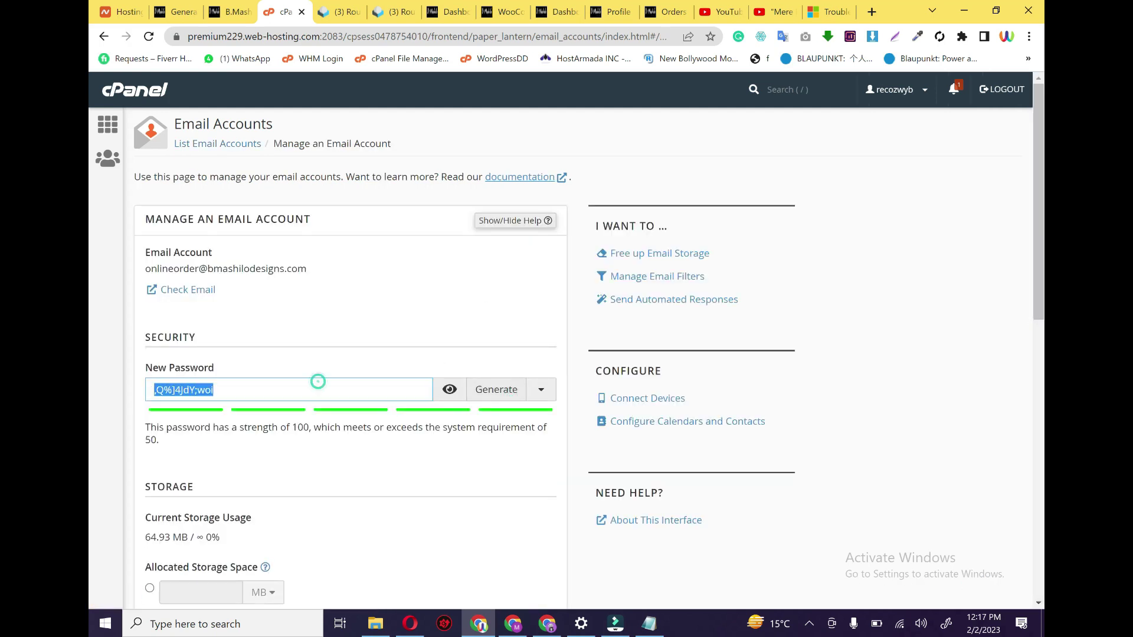
{"action": "scroll", "coordinate": [319, 384], "scroll_direction": "down", "scroll_amount": 10}
{"action": "left_click", "coordinate": [223, 388]}
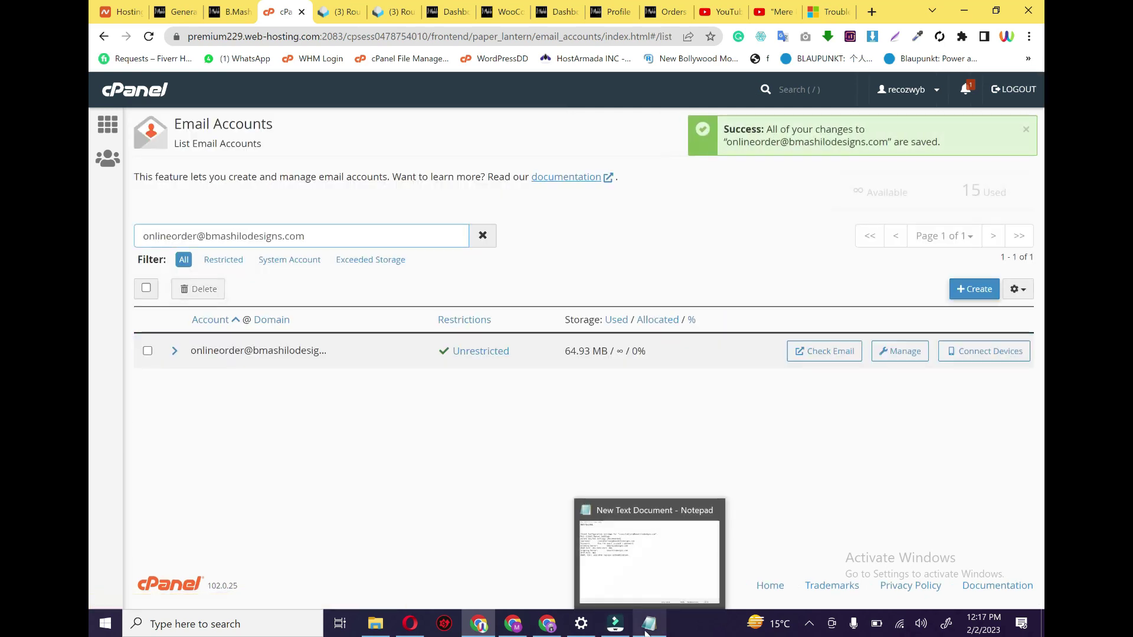
- Paste the new onlineorder password on a new line in the Notepad notes
{"action": "left_click", "coordinate": [650, 623]}
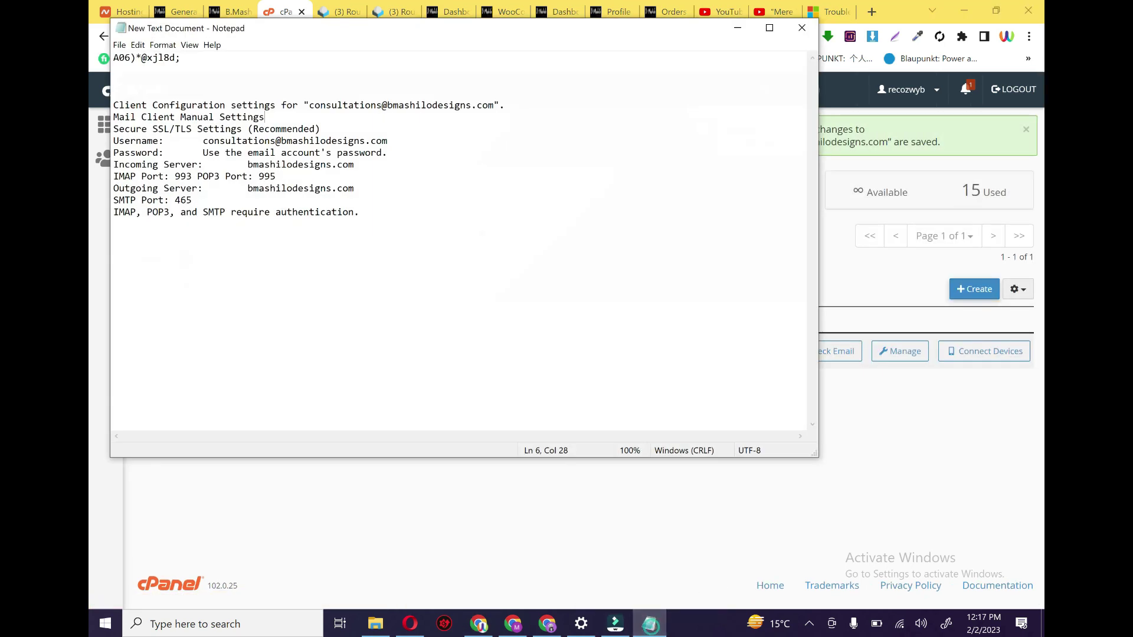
{"action": "left_click", "coordinate": [375, 210]}
{"action": "key", "text": "Return"}
{"action": "key", "text": "ctrl+v"}
{"action": "left_click", "coordinate": [879, 412]}
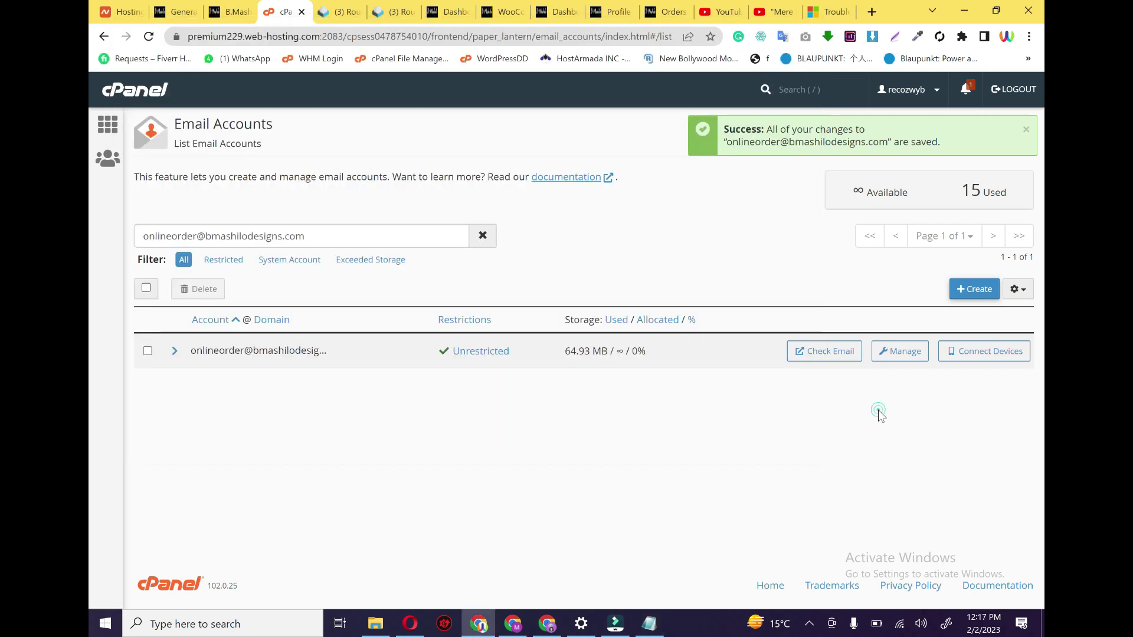
{"action": "left_click", "coordinate": [817, 350]}
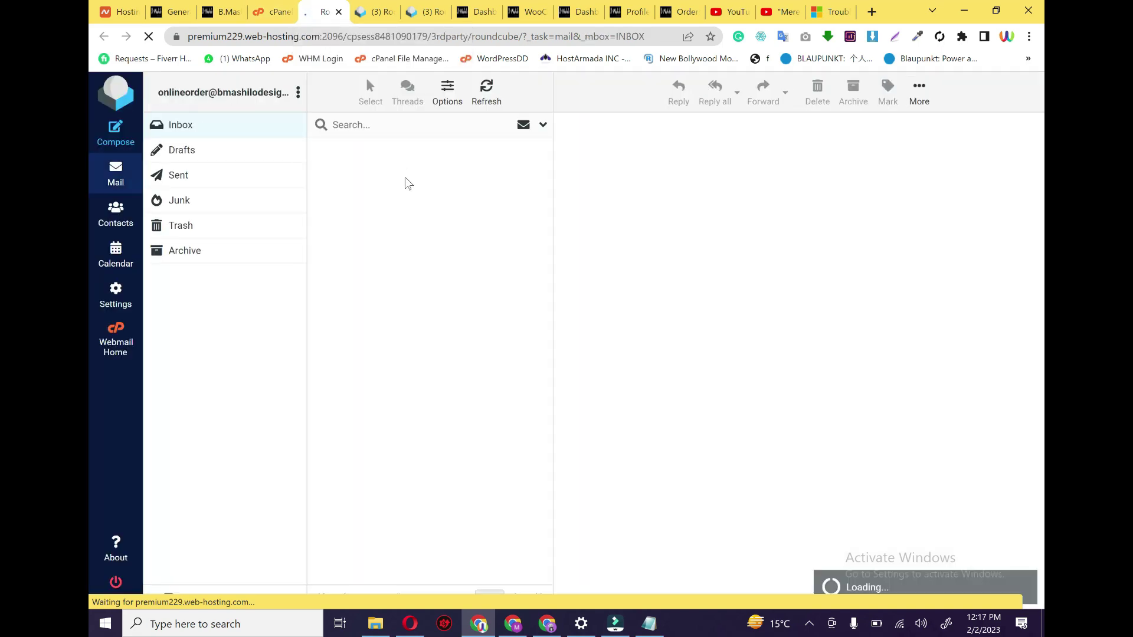
- Open the onlineorder inbox's Client configuration message and select the Mail Client Manual Settings block
{"action": "left_click", "coordinate": [393, 164]}
{"action": "scroll", "coordinate": [769, 403], "scroll_direction": "down", "scroll_amount": 3}
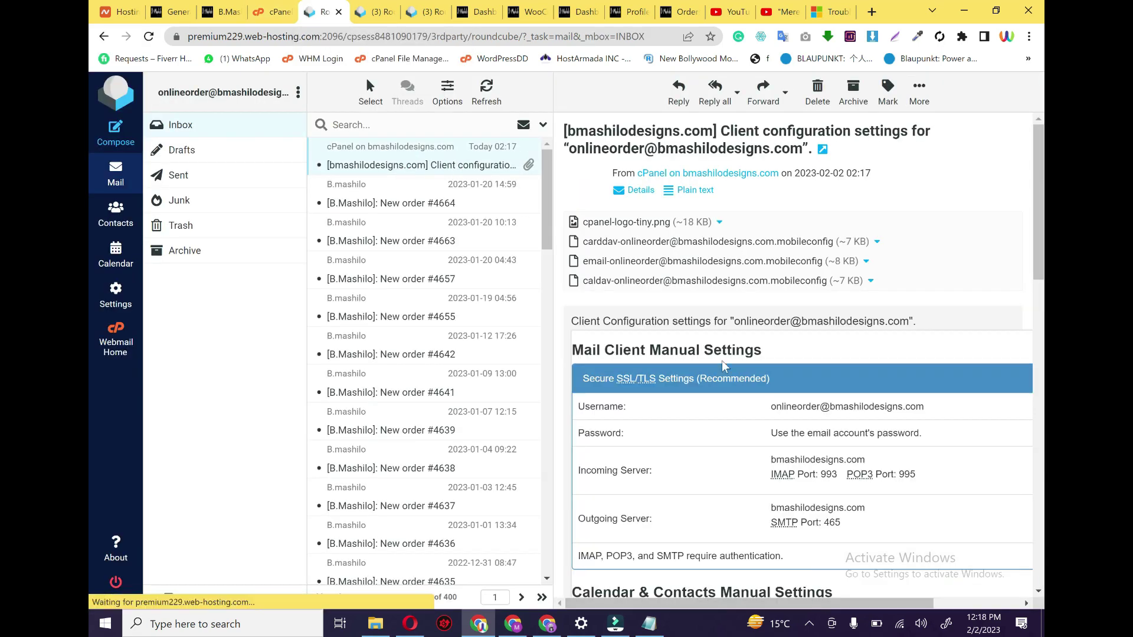
{"action": "left_click_drag", "start_coordinate": [796, 355], "coordinate": [573, 137]}
{"action": "key", "text": "ctrl+c"}
- Paste the online-order mail settings below its new password in the Notepad notes and save the file
{"action": "left_click", "coordinate": [649, 624]}
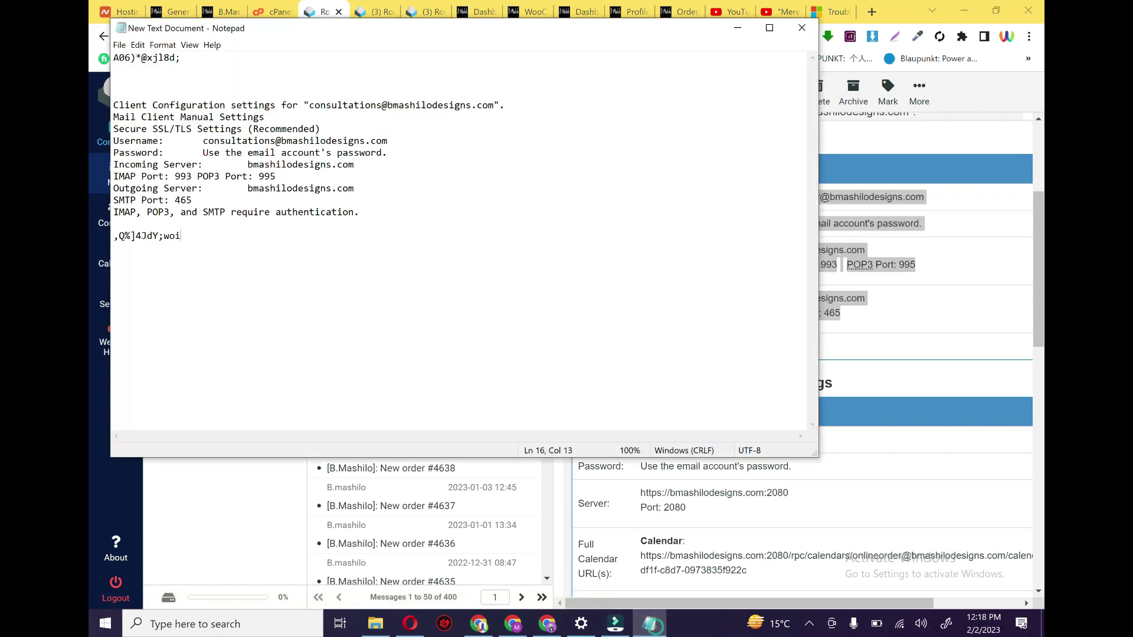
{"action": "key", "text": "Return"}
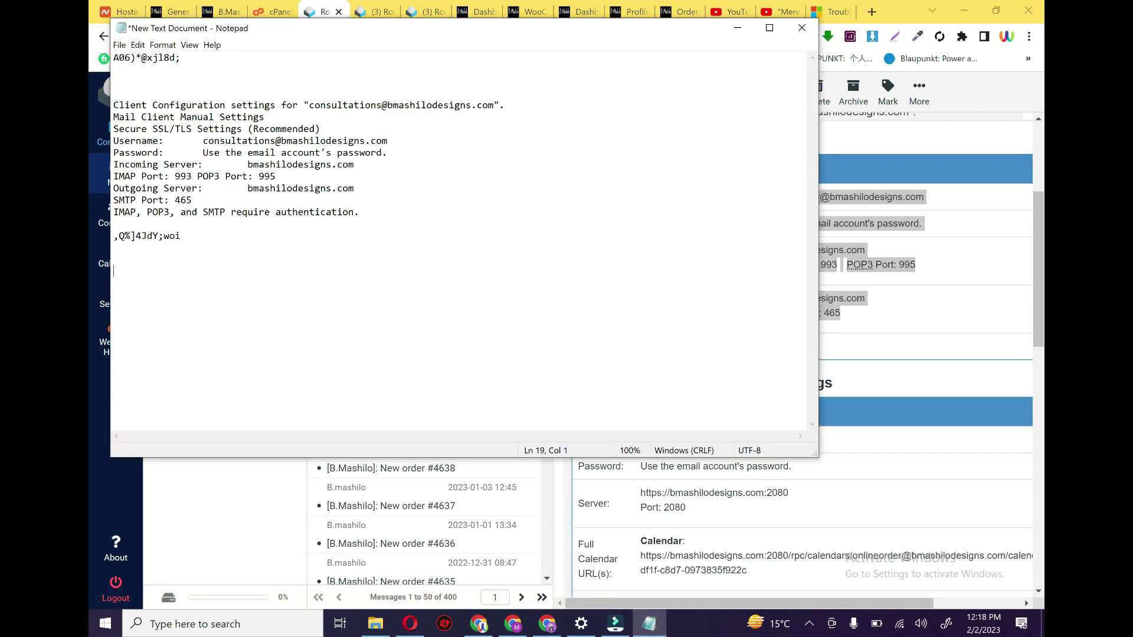
{"action": "key", "text": "ctrl+v"}
{"action": "key", "text": "ctrl+s"}
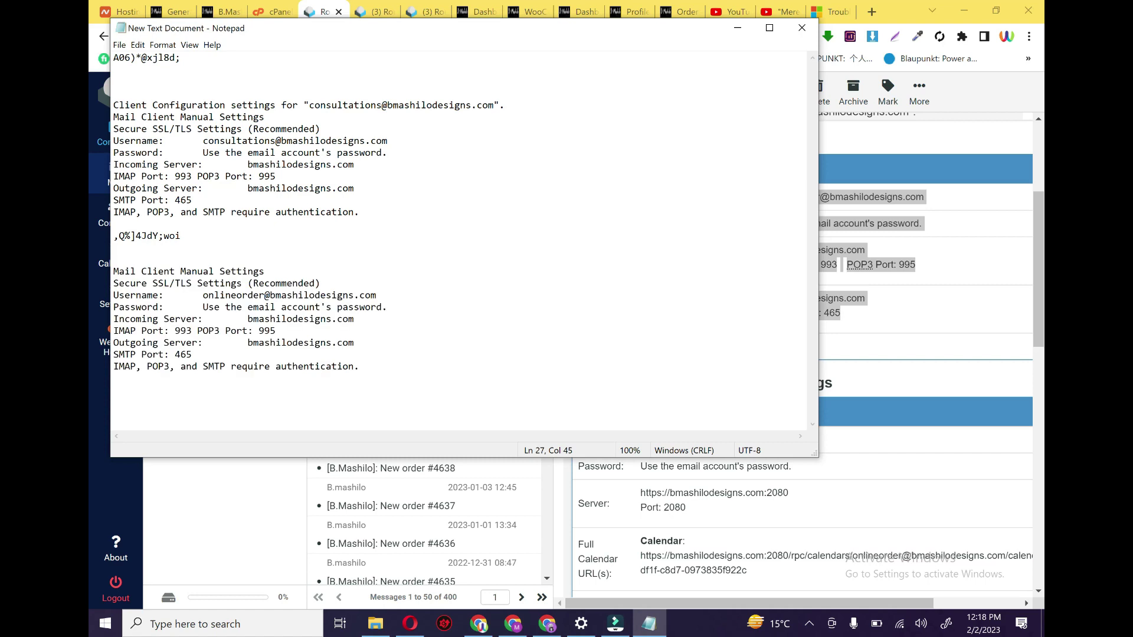
- Minimise the Notepad notes and return to the cPanel email accounts page
{"action": "left_click", "coordinate": [272, 12]}
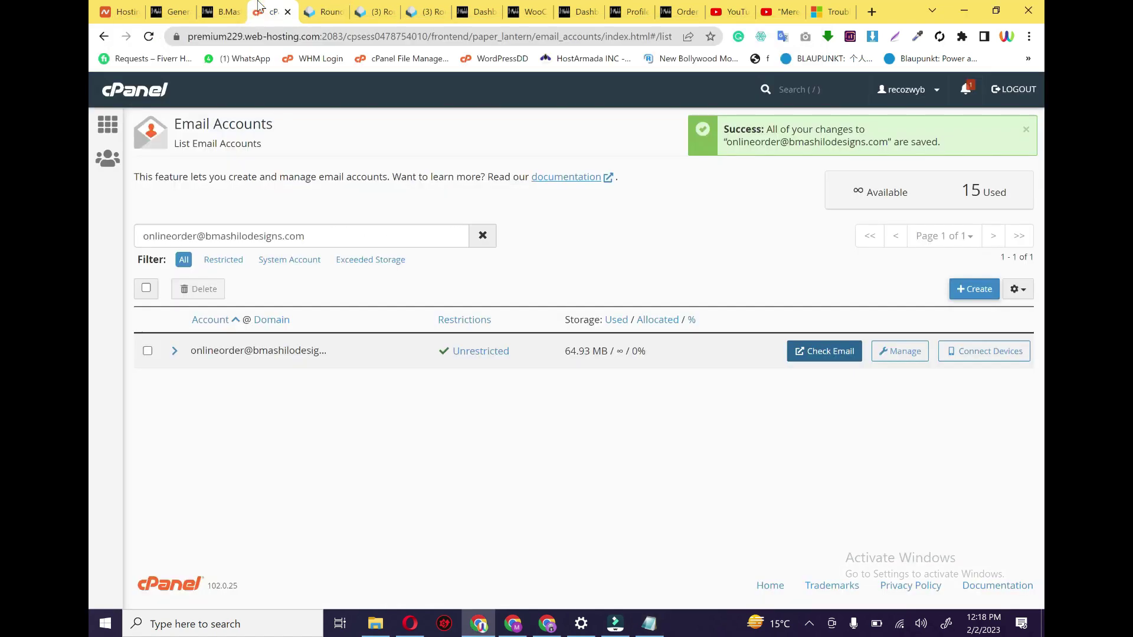
{"action": "left_click", "coordinate": [322, 12]}
{"action": "left_click", "coordinate": [648, 623]}
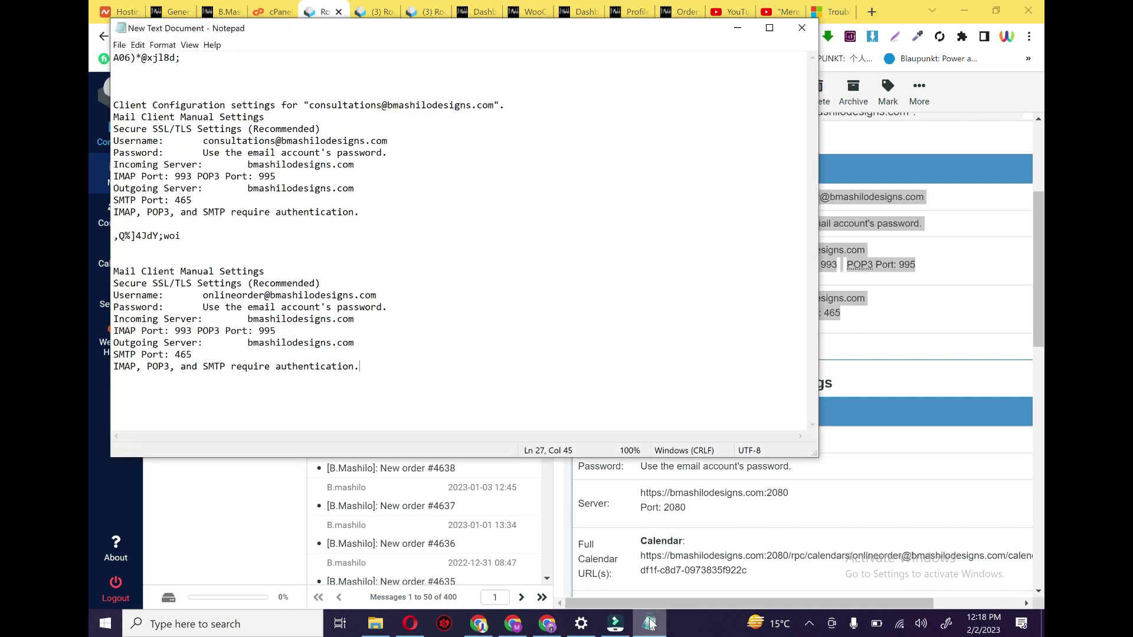
{"action": "left_click", "coordinate": [650, 625]}
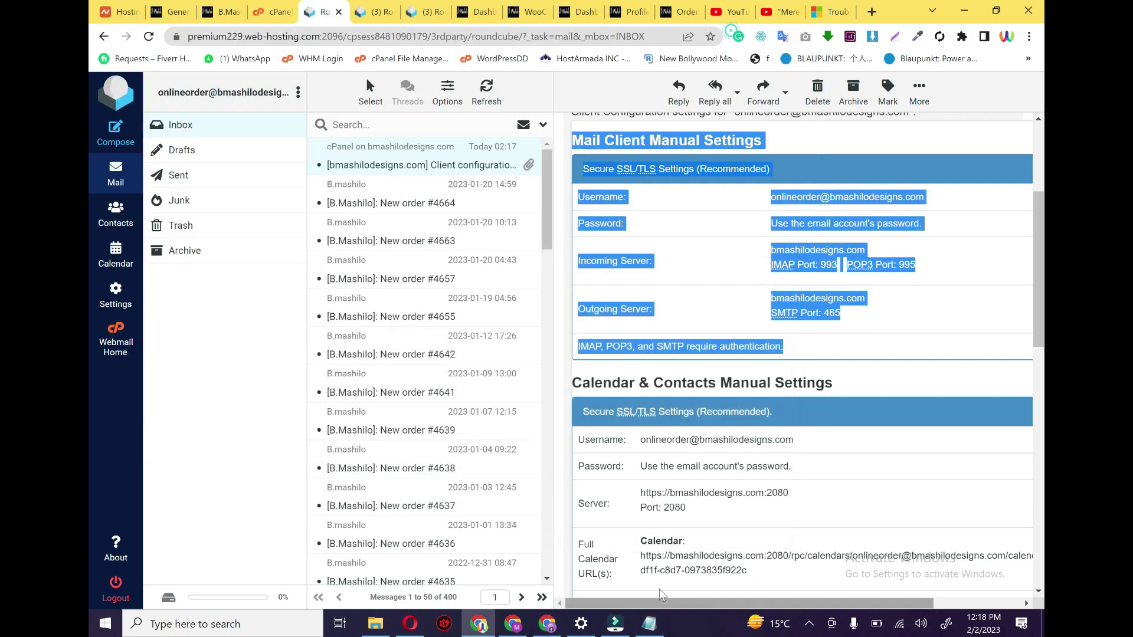
{"action": "mouse_move", "coordinate": [658, 634]}
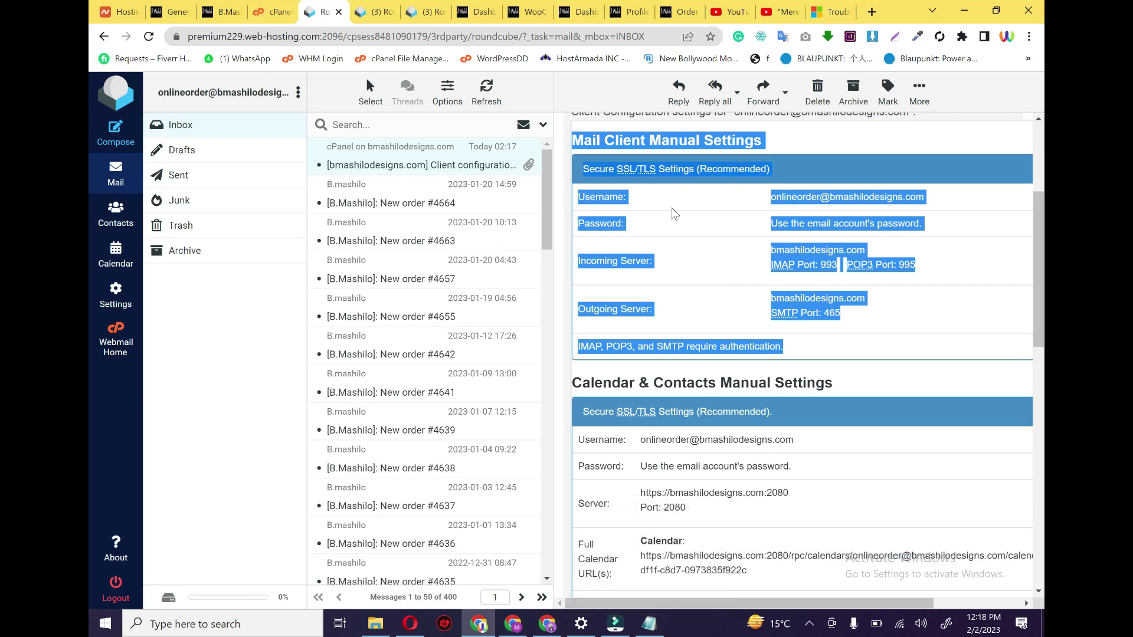
{"action": "scroll", "coordinate": [675, 214], "scroll_direction": "up", "scroll_amount": 5}
{"action": "left_click", "coordinate": [255, 7]}
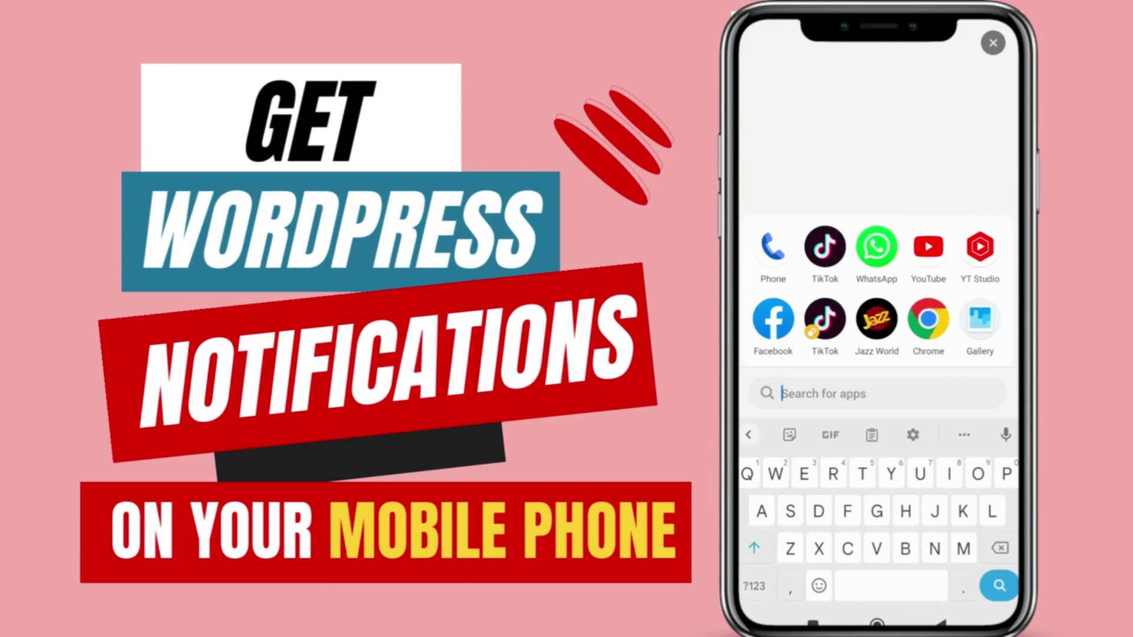
- Open Notes on the phone and scroll through the Email confirmation note's mailbox settings
{"action": "type", "text": "No"}
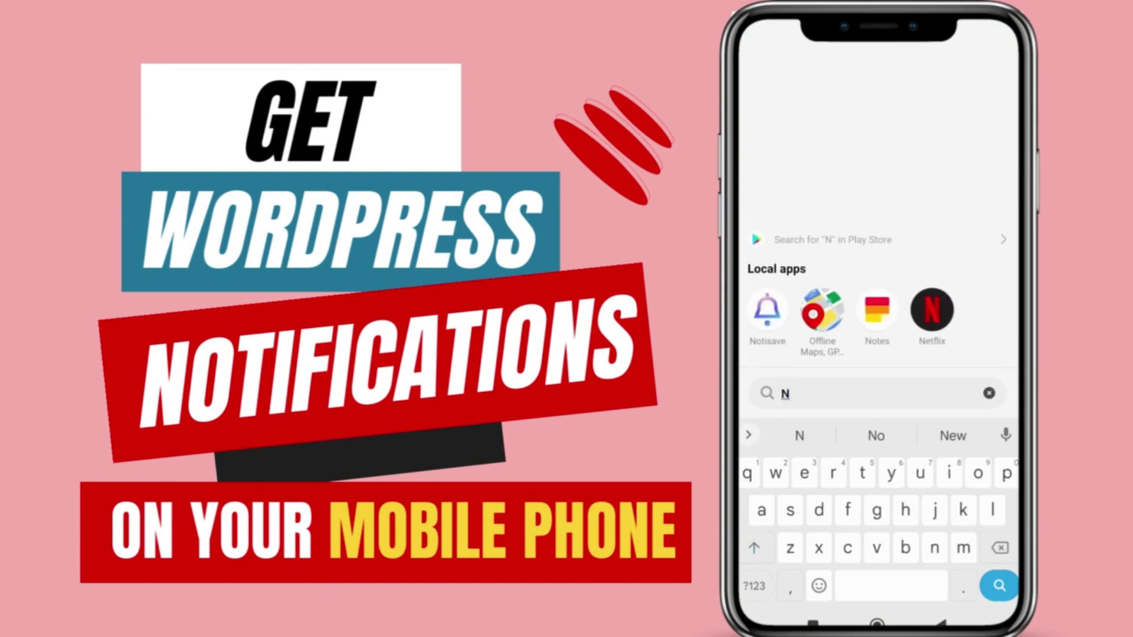
{"action": "left_click", "coordinate": [822, 309]}
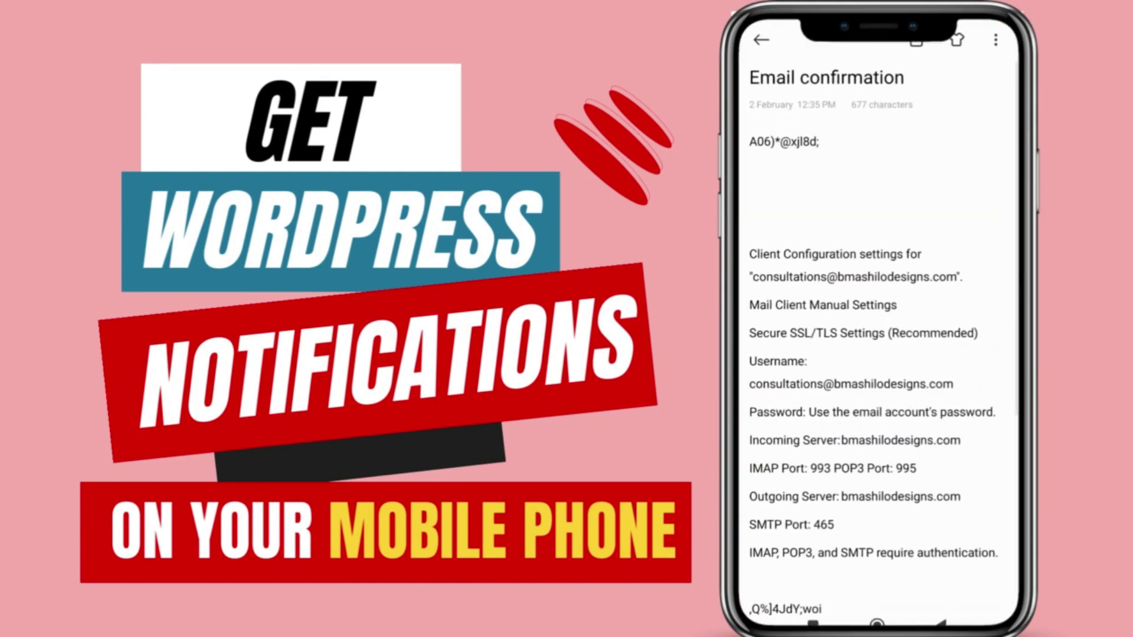
{"action": "scroll", "coordinate": [967, 72], "scroll_direction": "down", "scroll_amount": 3}
{"action": "scroll", "coordinate": [963, 259], "scroll_direction": "down", "scroll_amount": 3}
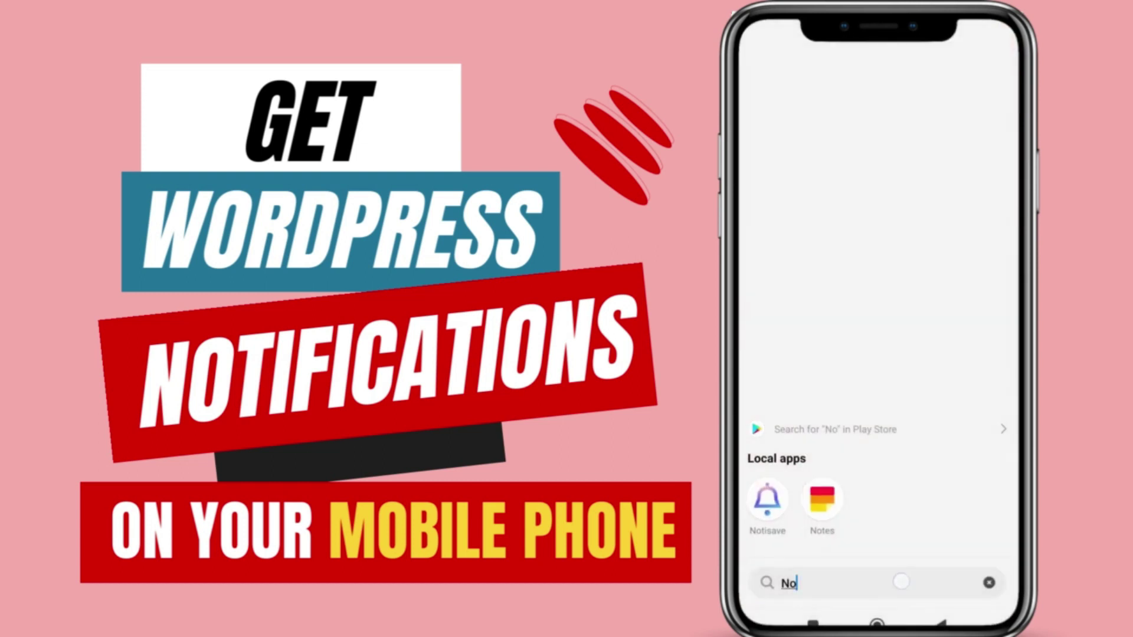
- Search the phone's apps for Gmail and launch it
{"action": "left_click", "coordinate": [901, 581]}
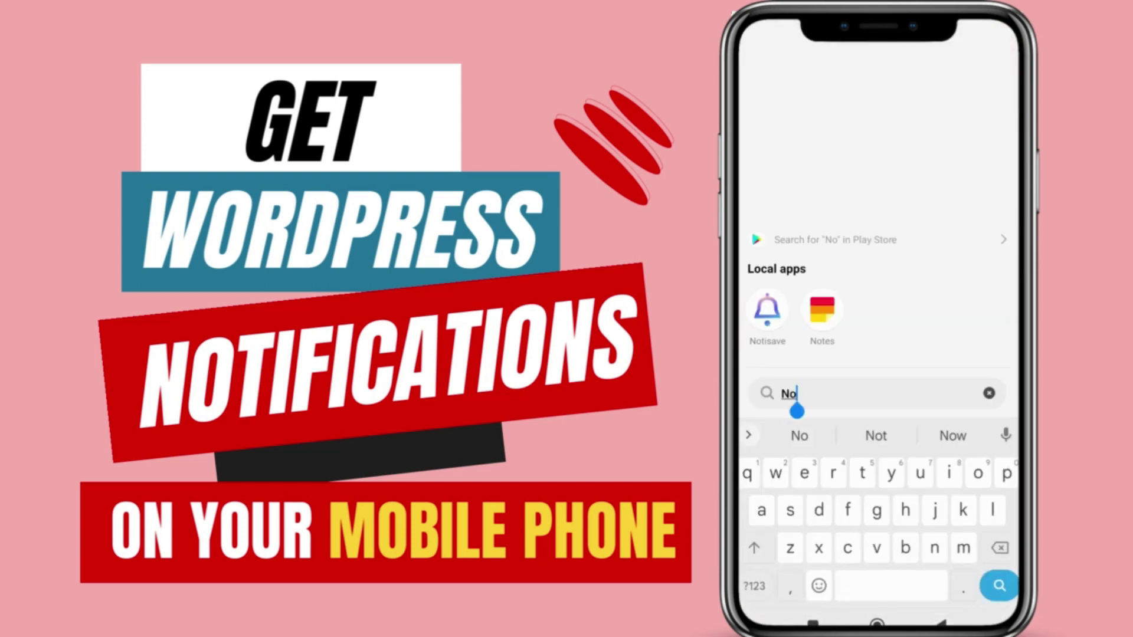
{"action": "key", "text": "BackSpace"}
{"action": "type", "text": "Gm"}
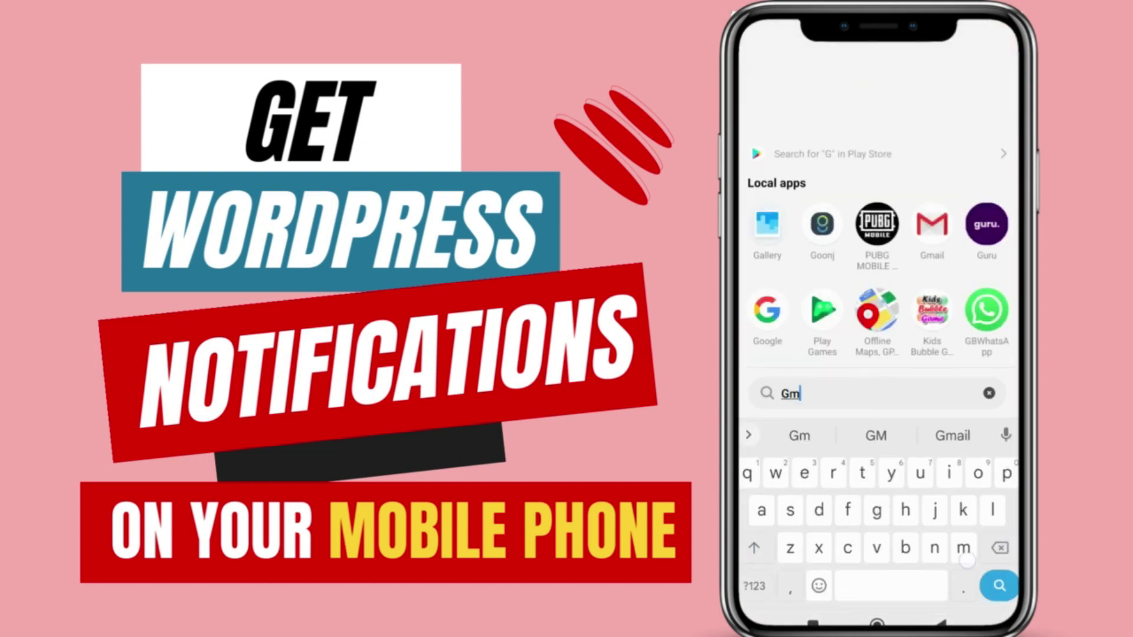
{"action": "left_click", "coordinate": [774, 316]}
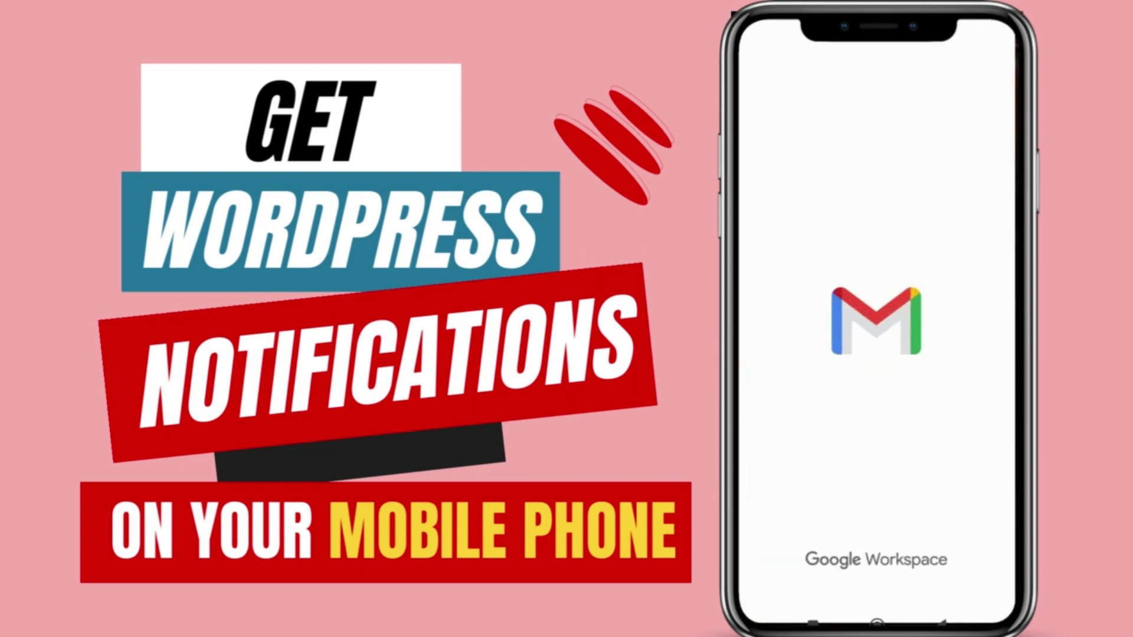